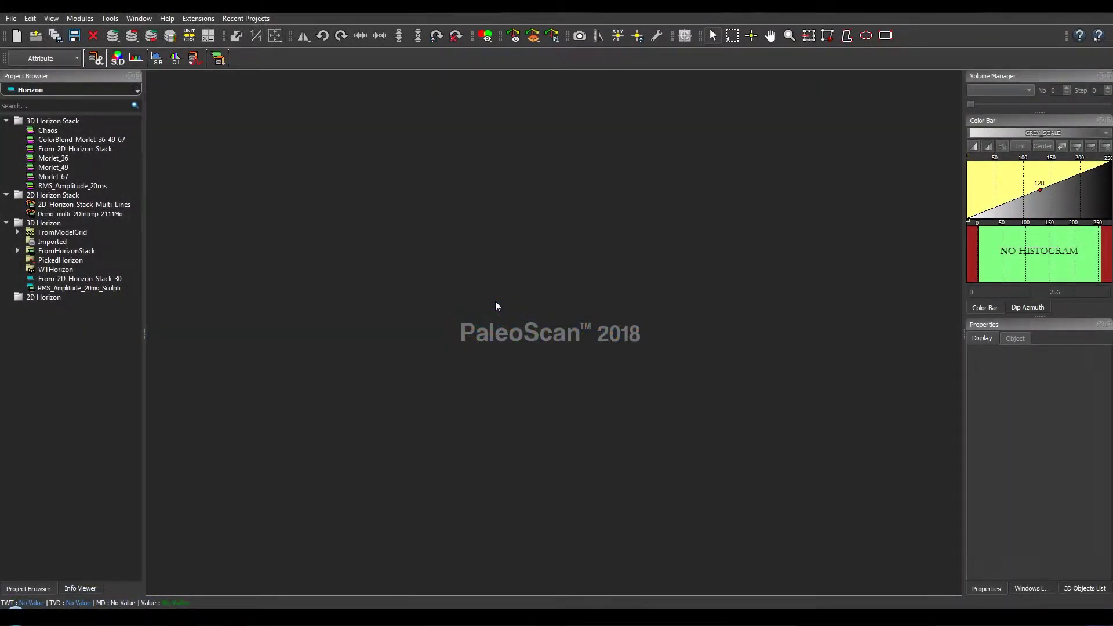
Step: Switch to the Cross Plot module and review the 2-channel and 3-channel viewer options
{"action": "left_click", "coordinate": [39, 59]}
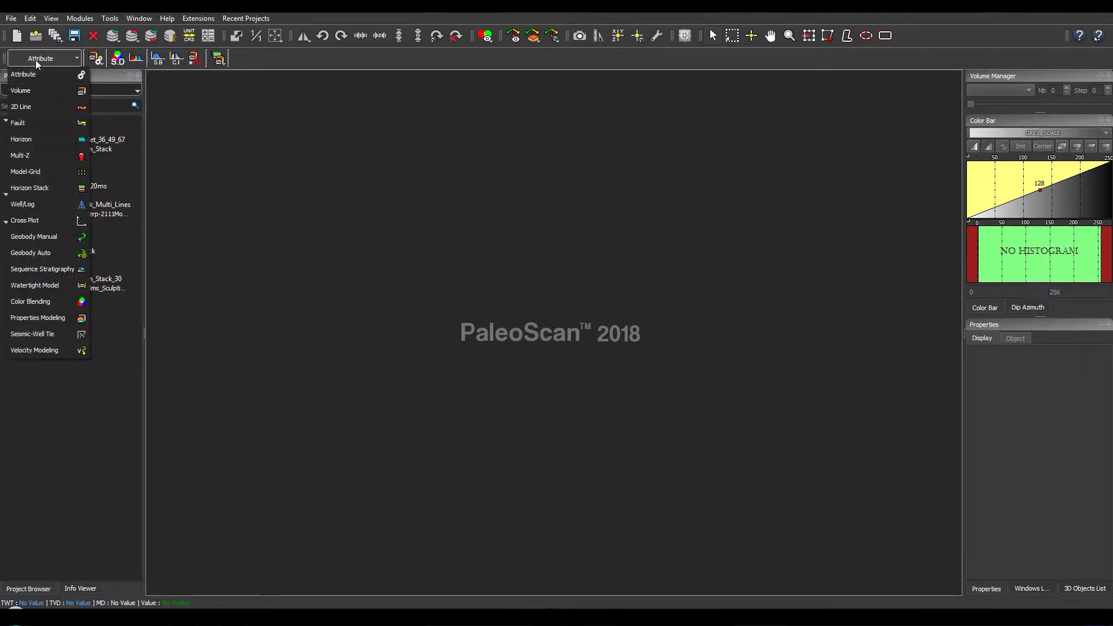
{"action": "left_click", "coordinate": [67, 219]}
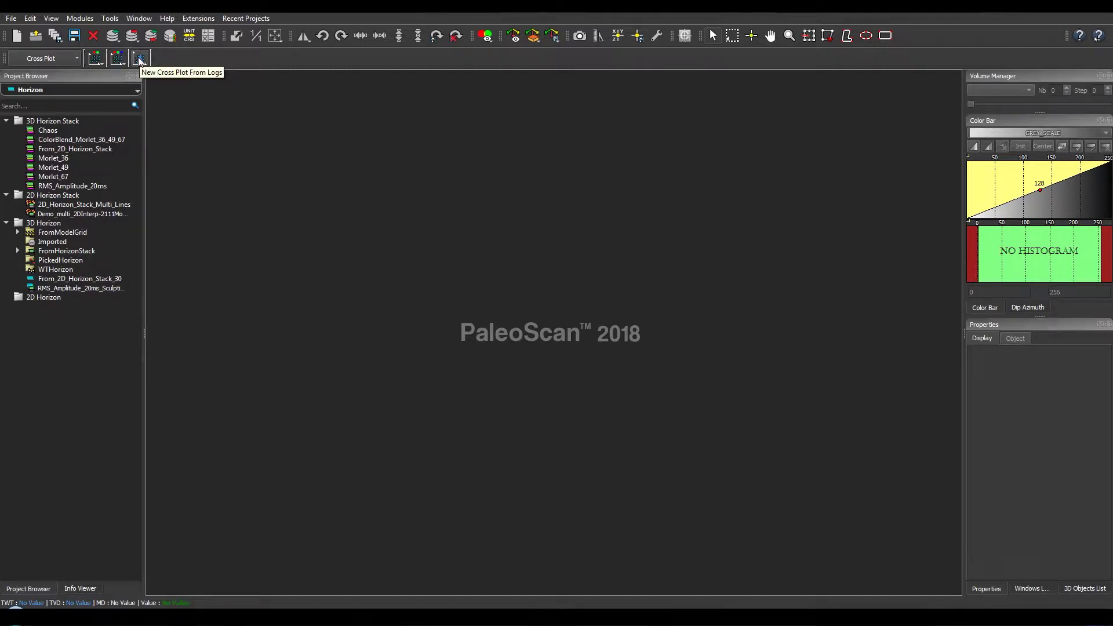
{"action": "left_click", "coordinate": [95, 61]}
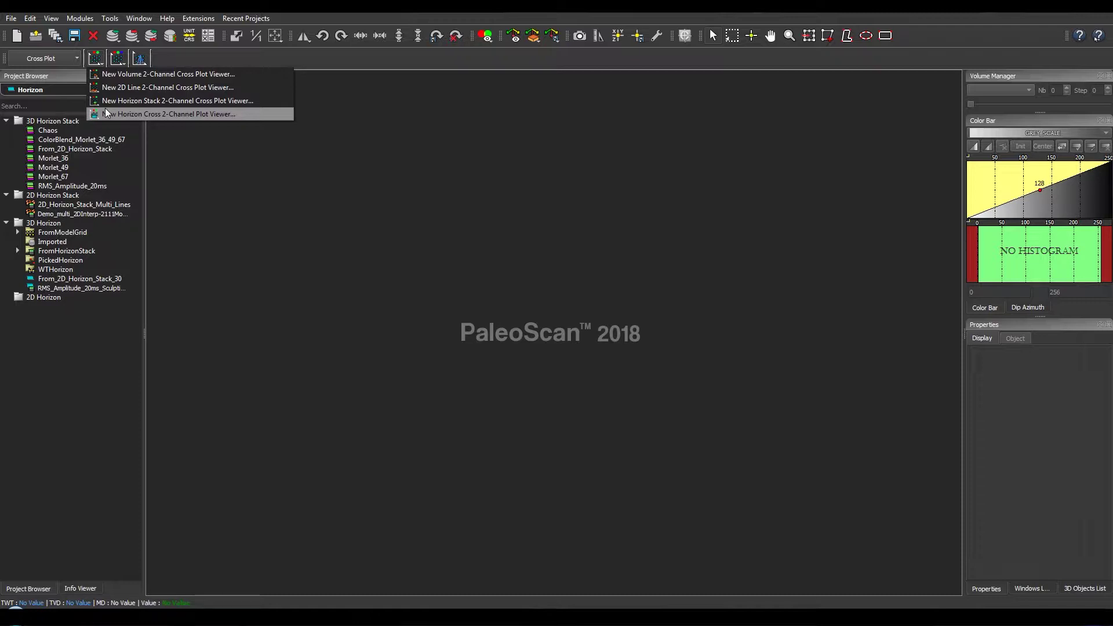
{"action": "left_click", "coordinate": [118, 60]}
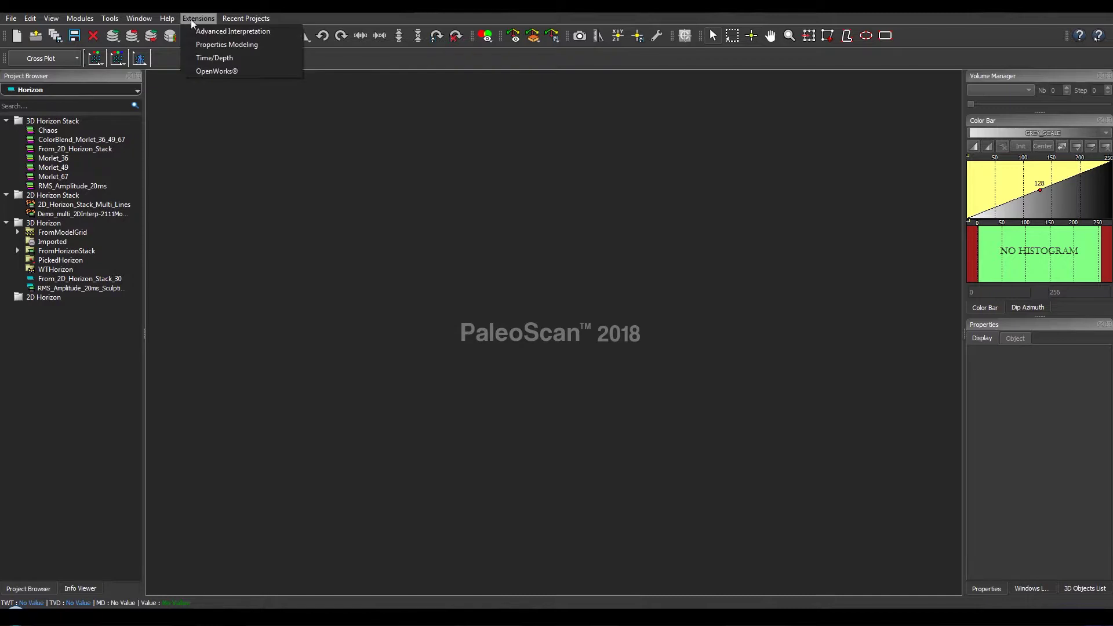
Step: Load the Advanced Interpretation extension and open a new Horizon Stack 3-Channel Cross Plot Viewer
{"action": "left_click", "coordinate": [197, 32]}
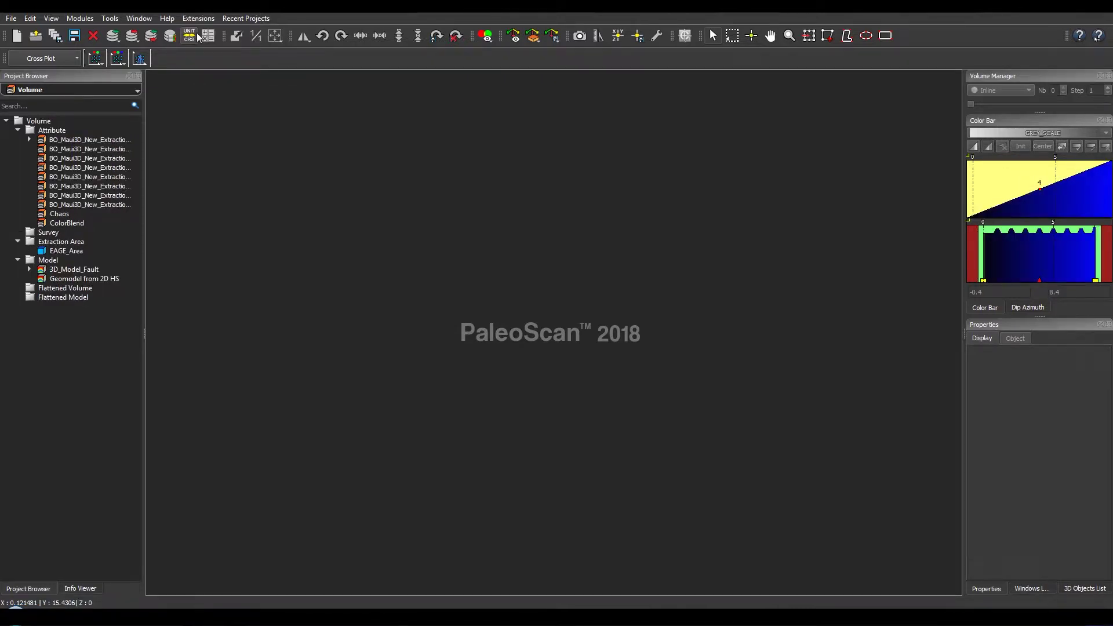
{"action": "left_click", "coordinate": [119, 59]}
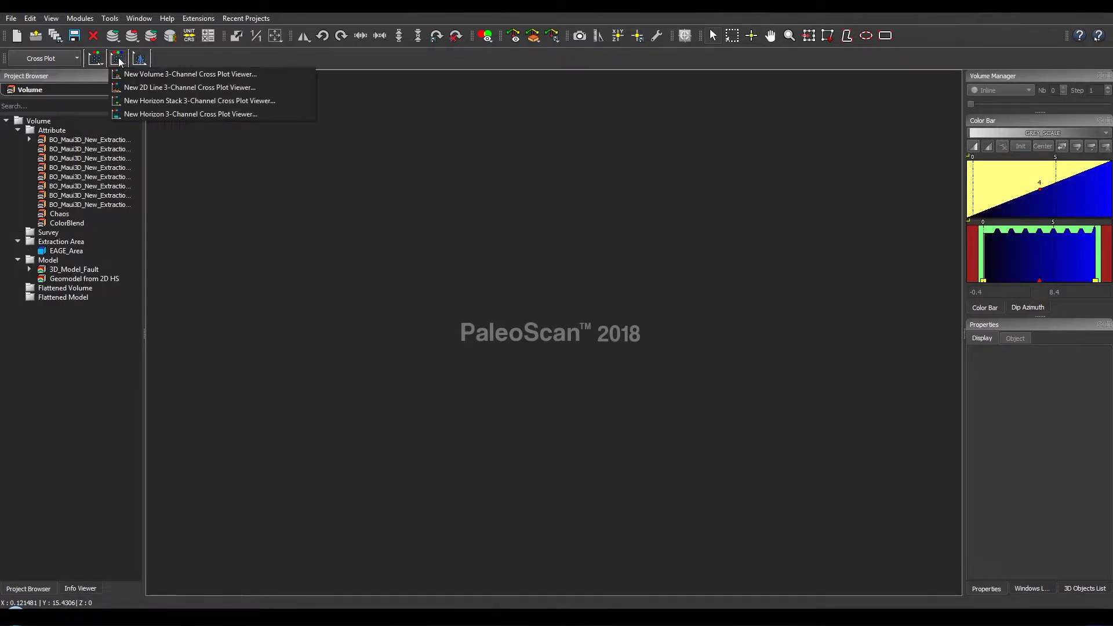
{"action": "left_click", "coordinate": [141, 102]}
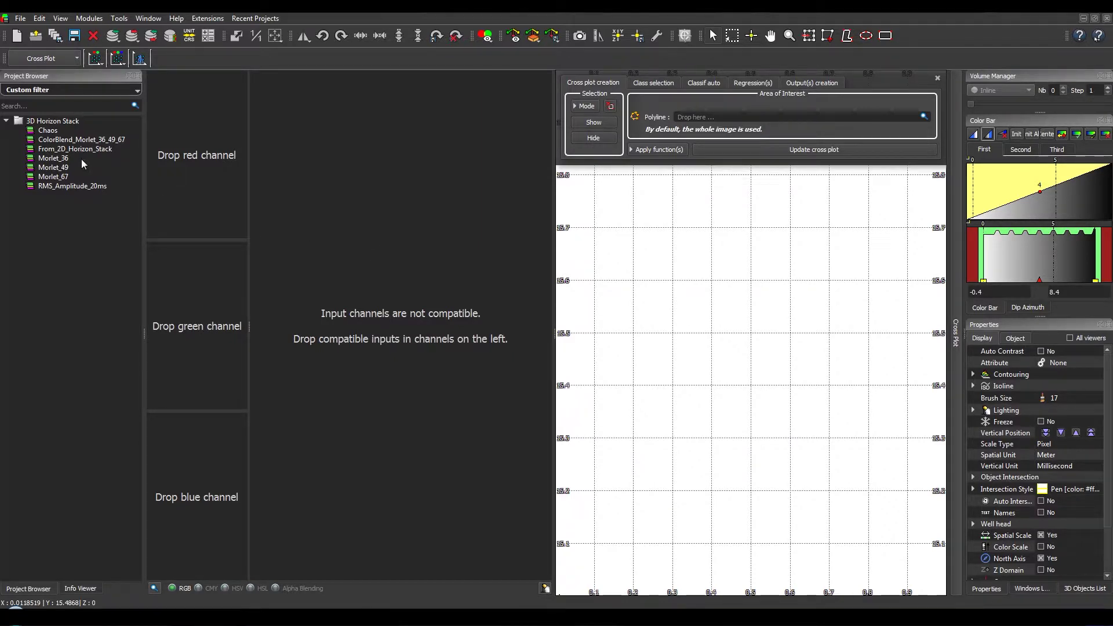
Step: Load Morlet_36, Morlet_49 and Morlet_67 into the red, green and blue channels
{"action": "left_click_drag", "start_coordinate": [81, 159], "coordinate": [174, 162]}
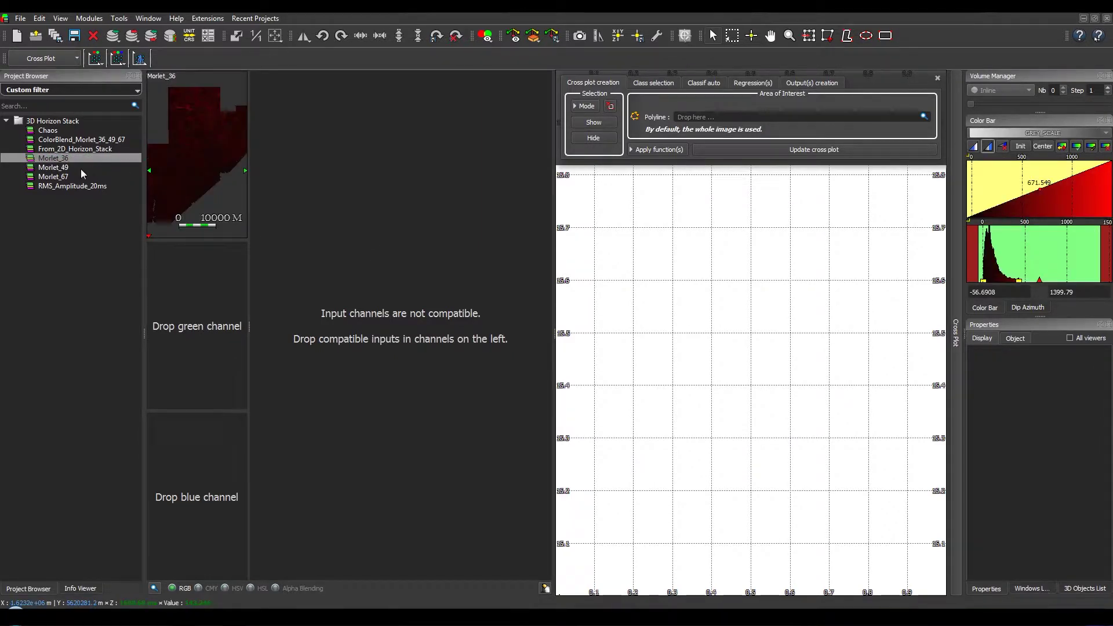
{"action": "left_click_drag", "start_coordinate": [82, 169], "coordinate": [196, 286]}
{"action": "left_click_drag", "start_coordinate": [96, 178], "coordinate": [220, 483]}
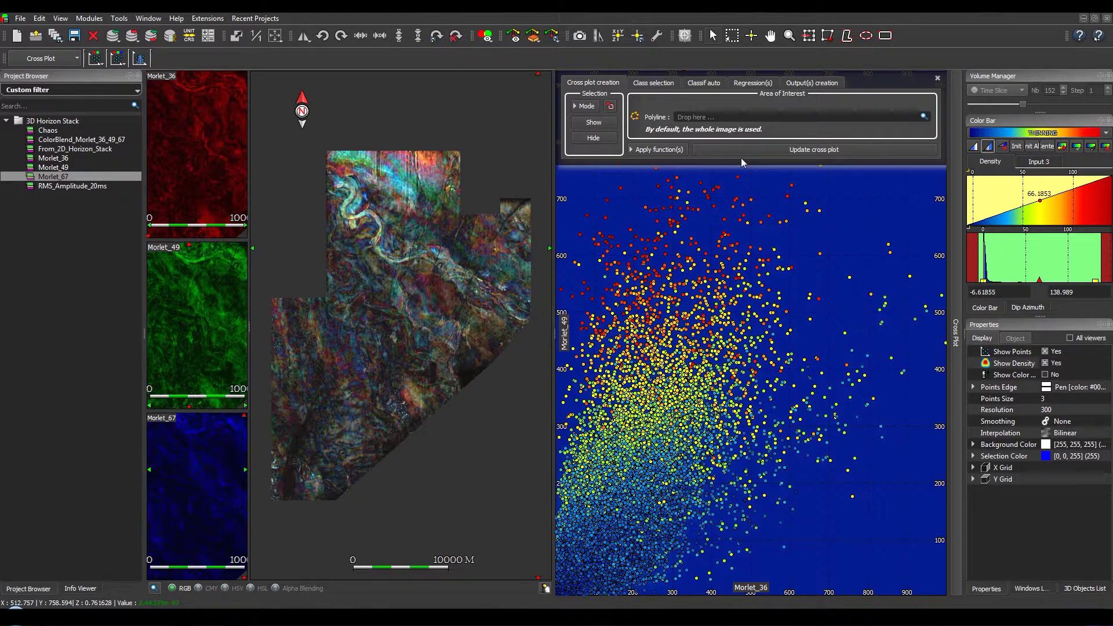
Step: Zoom the blended map and select an ellipse over the channel bend, showing its cross-plot samples
{"action": "left_click", "coordinate": [359, 273]}
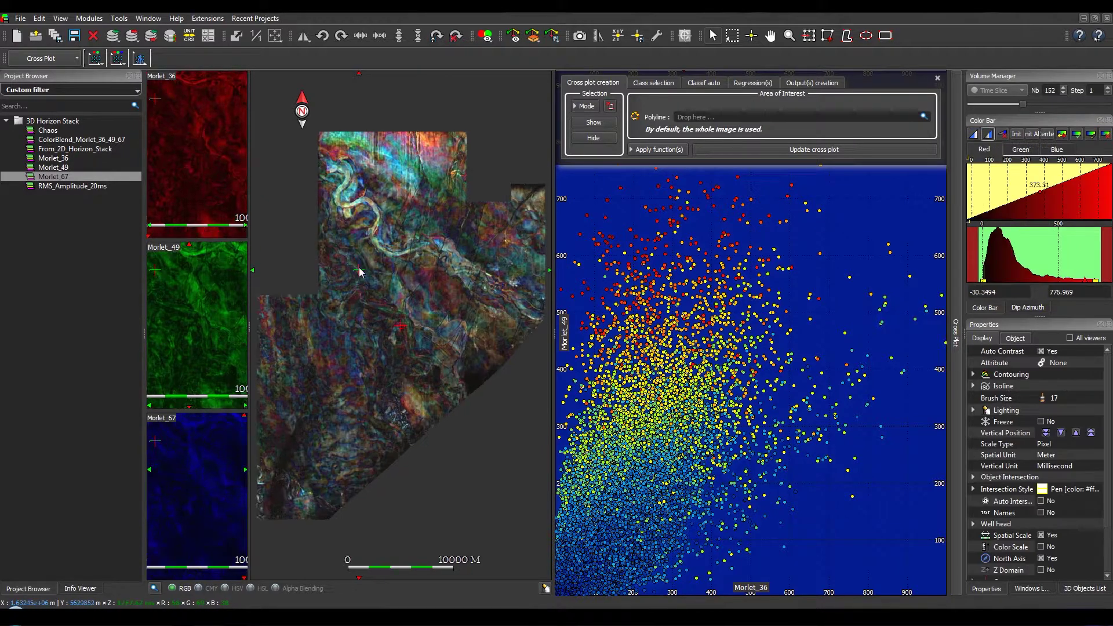
{"action": "scroll", "coordinate": [346, 222], "scroll_direction": "up", "scroll_amount": 10}
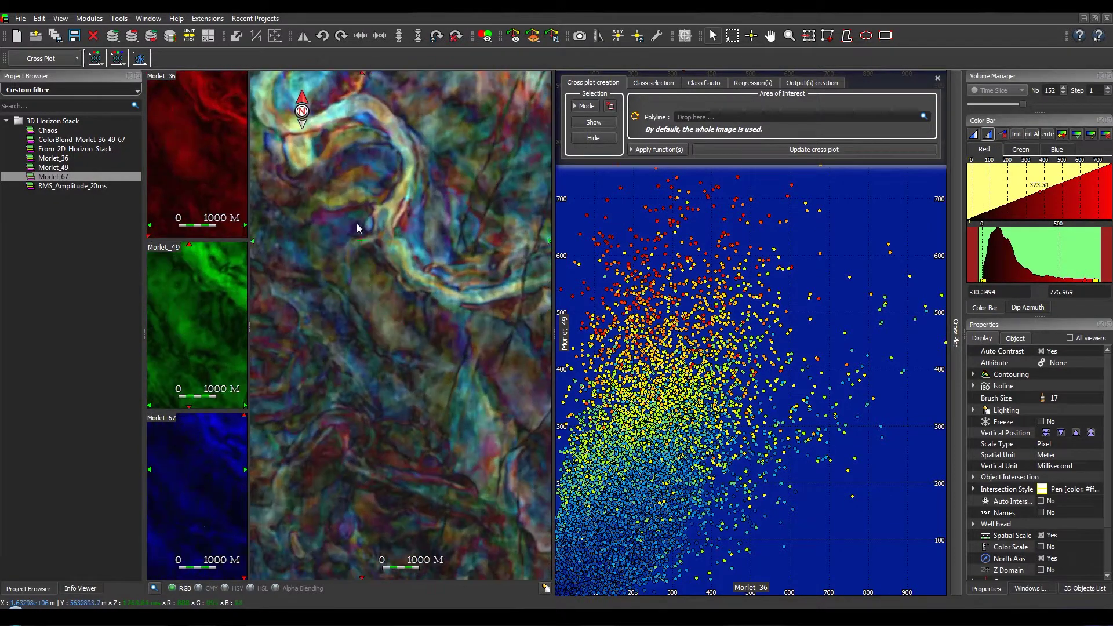
{"action": "scroll", "coordinate": [387, 324], "scroll_direction": "up", "scroll_amount": 5}
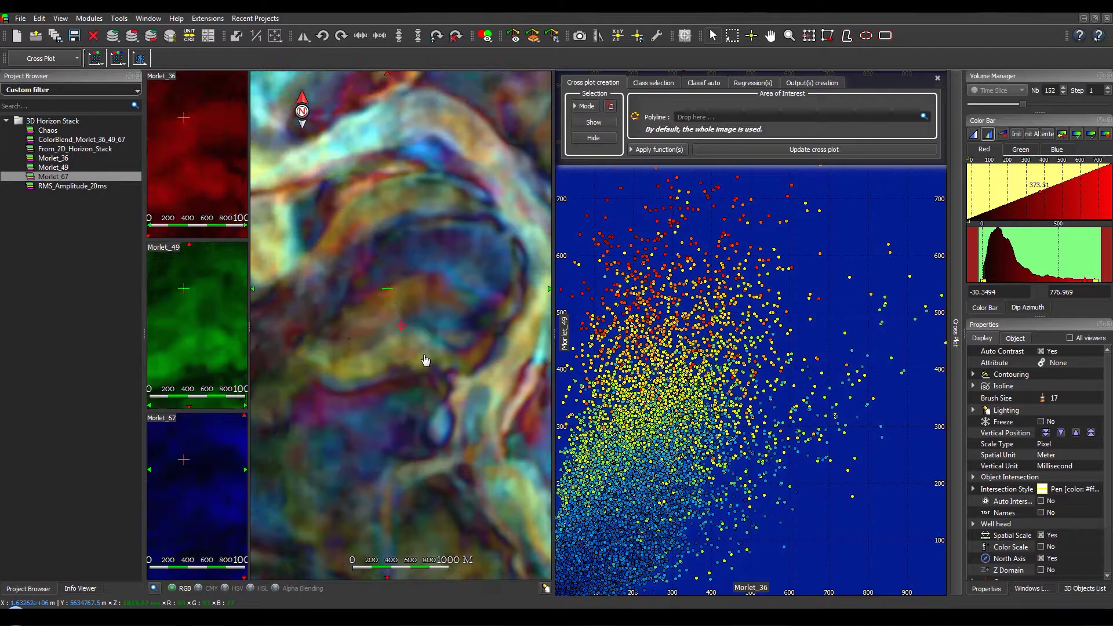
{"action": "scroll", "coordinate": [426, 353], "scroll_direction": "down", "scroll_amount": 3}
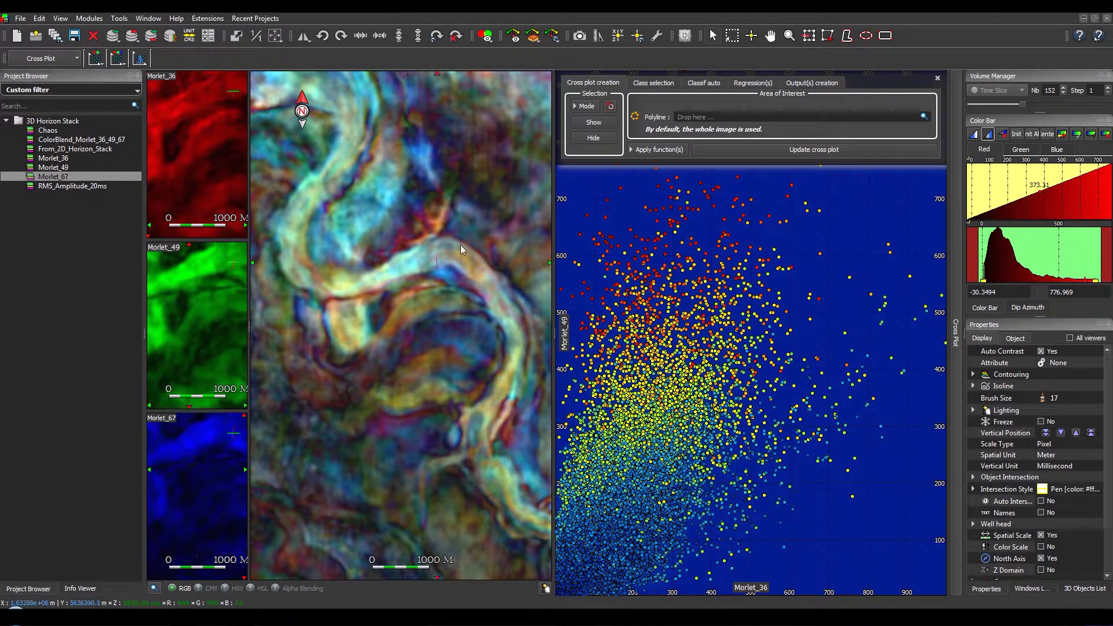
{"action": "left_click", "coordinate": [585, 106]}
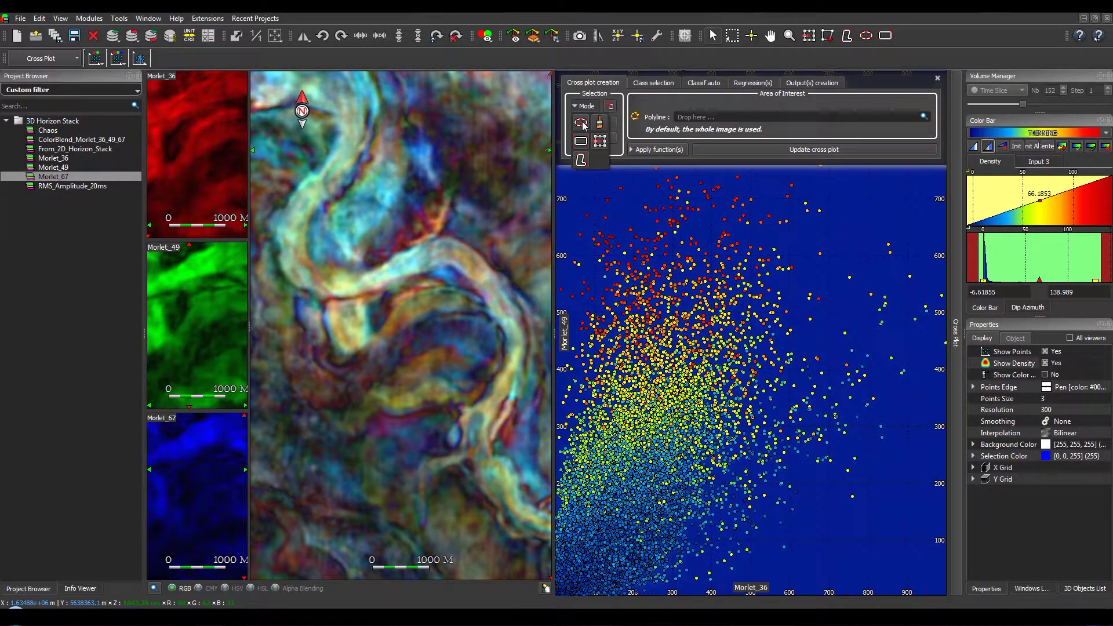
{"action": "left_click", "coordinate": [581, 160]}
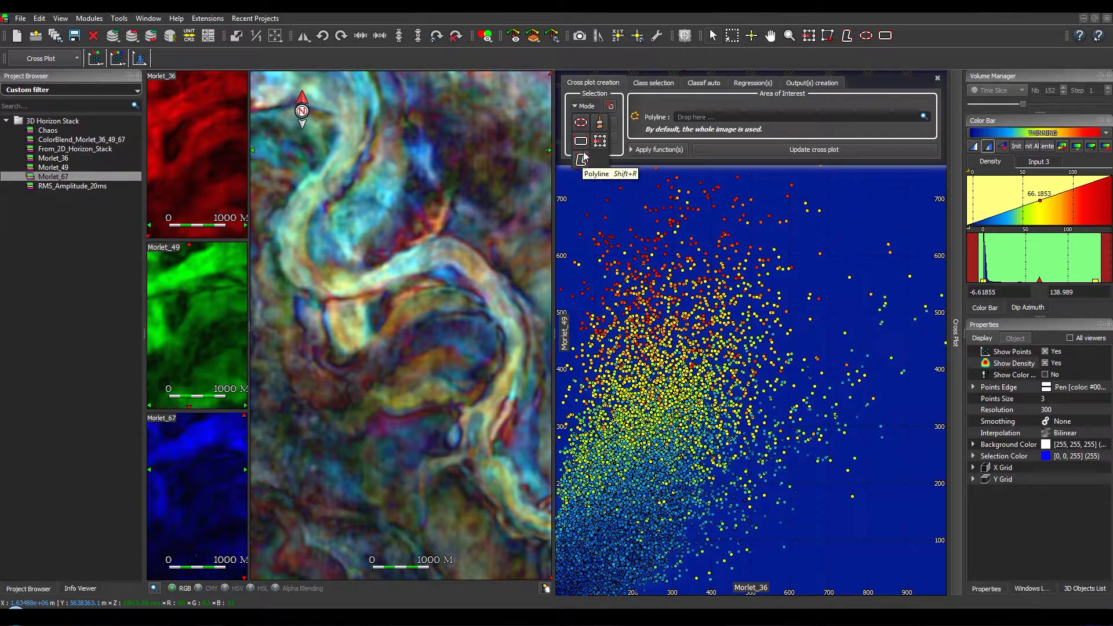
{"action": "left_click", "coordinate": [599, 123]}
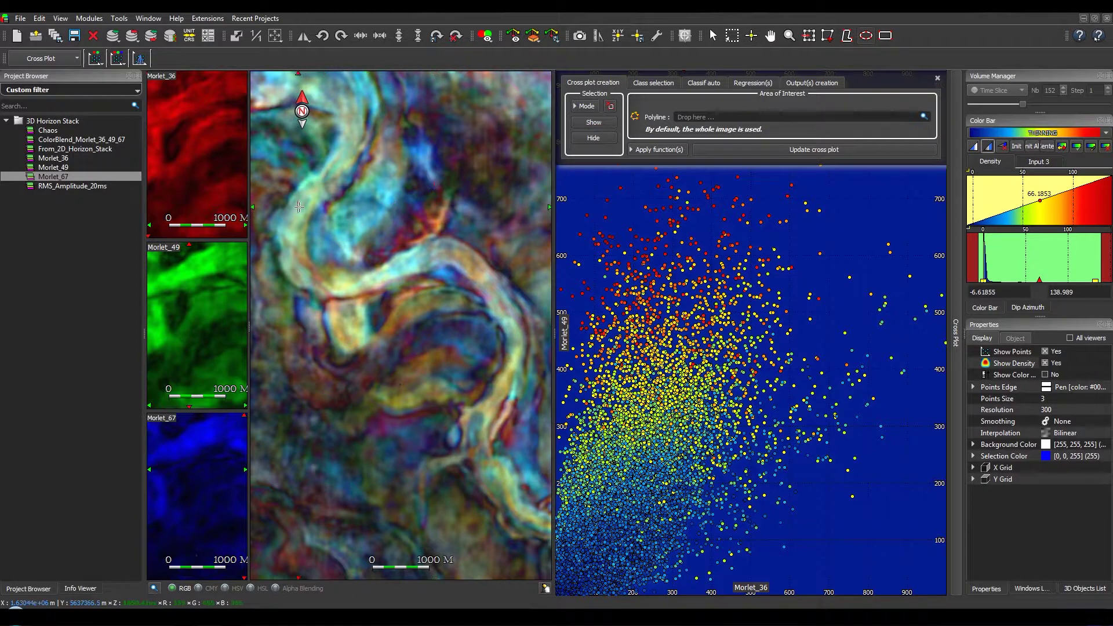
{"action": "left_click_drag", "start_coordinate": [299, 206], "coordinate": [476, 331]}
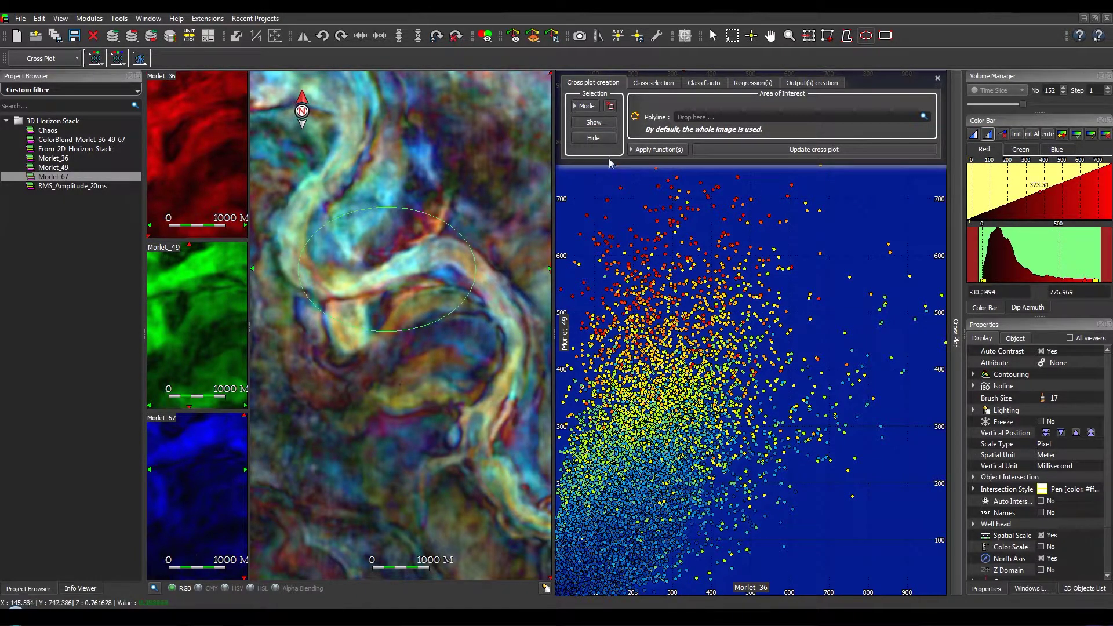
{"action": "left_click", "coordinate": [600, 127]}
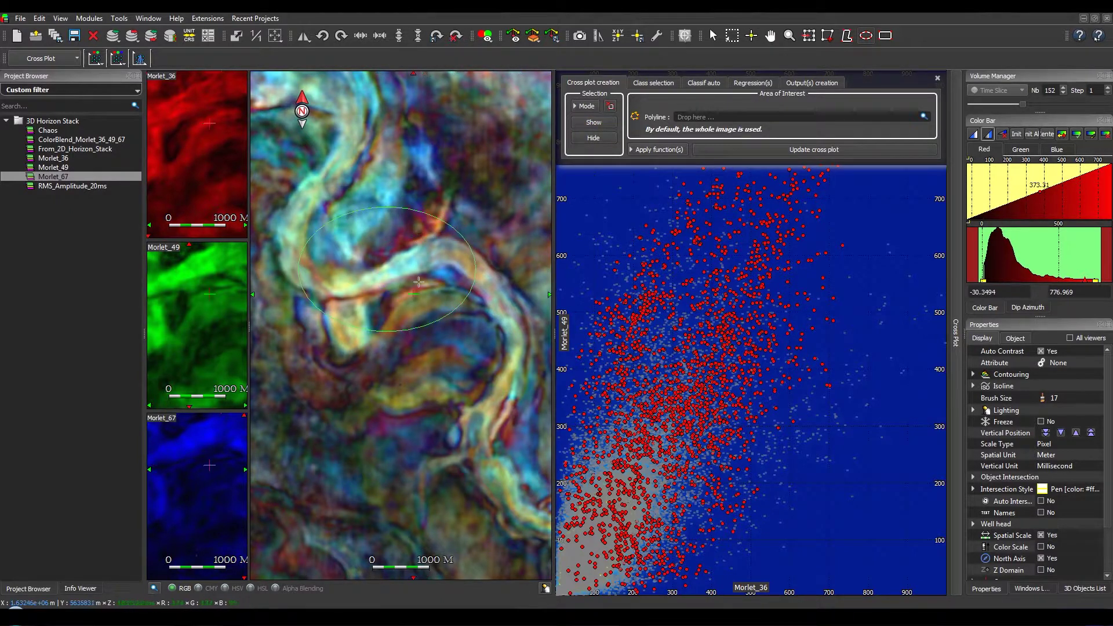
Step: Paint a brush selection along the bright channel and highlight its samples on the cross plot
{"action": "left_click", "coordinate": [584, 106]}
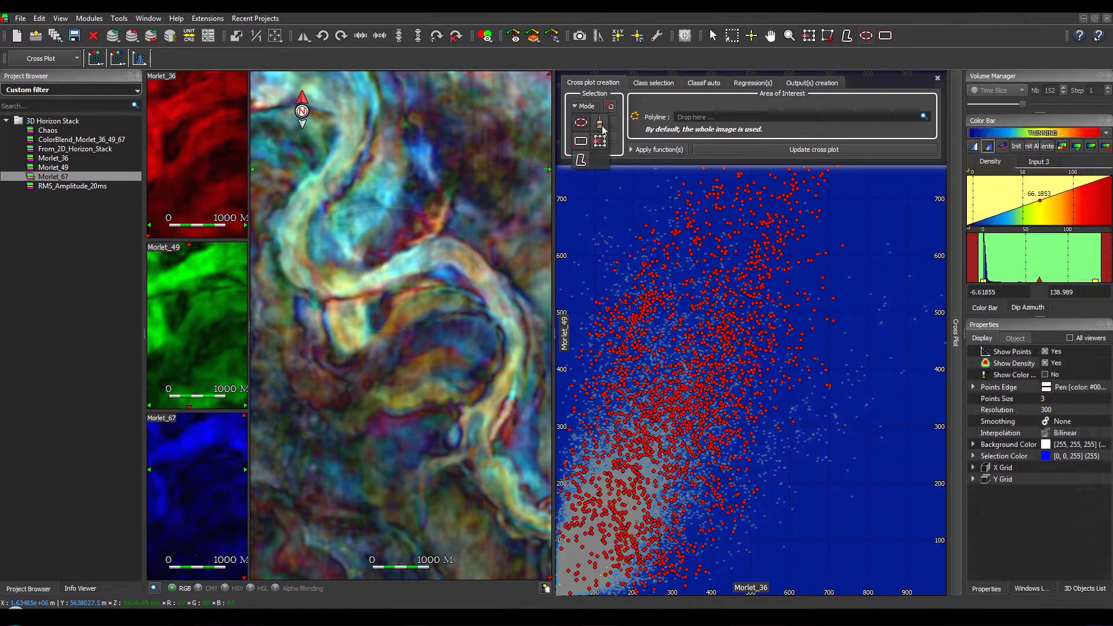
{"action": "left_click", "coordinate": [600, 123]}
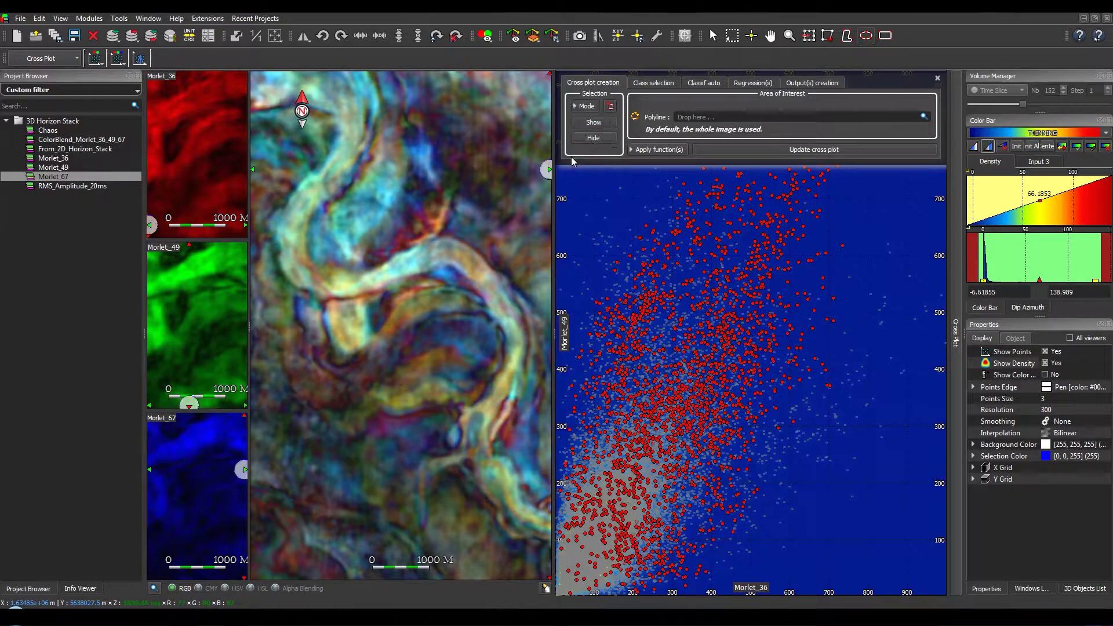
{"action": "mouse_move", "coordinate": [351, 286]}
{"action": "left_mouse_down"}
{"action": "mouse_move", "coordinate": [420, 252]}
{"action": "mouse_move", "coordinate": [471, 262]}
{"action": "mouse_move", "coordinate": [488, 281]}
{"action": "mouse_move", "coordinate": [442, 249]}
{"action": "mouse_move", "coordinate": [398, 265]}
{"action": "left_mouse_up"}
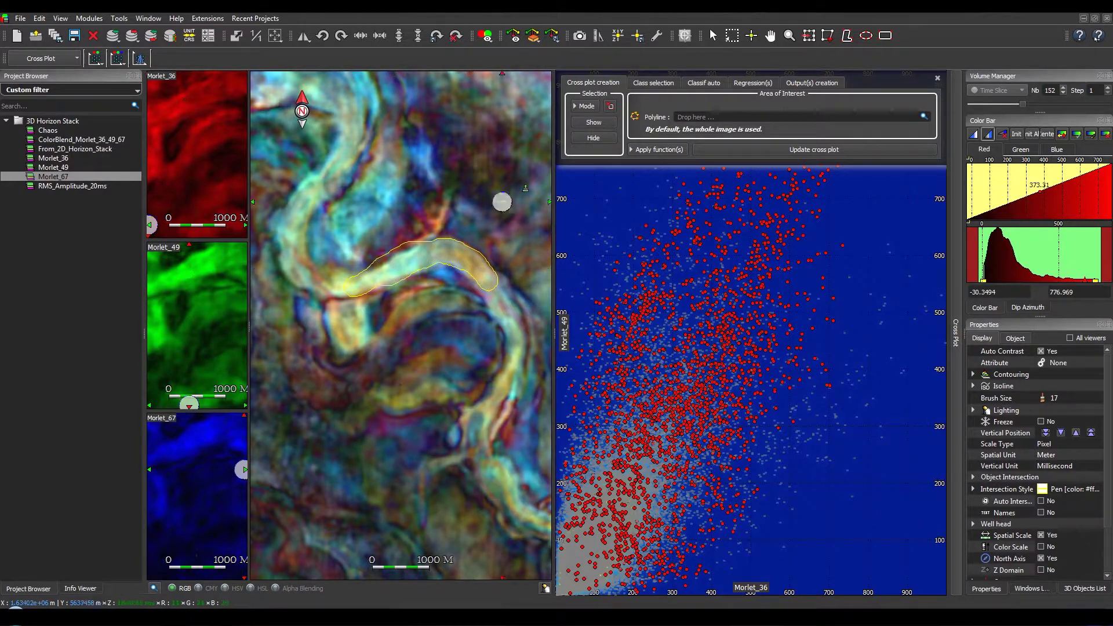
{"action": "left_click", "coordinate": [593, 123]}
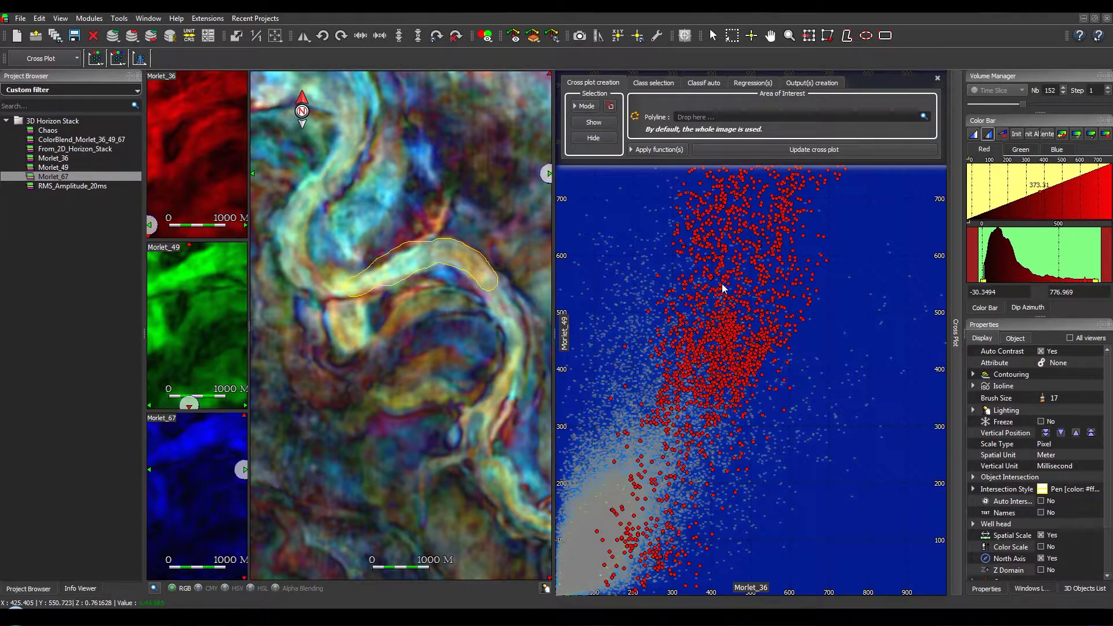
Step: Draw two rectangular classes on the cross plot, one around the channel's dense red points
{"action": "left_click", "coordinate": [654, 83]}
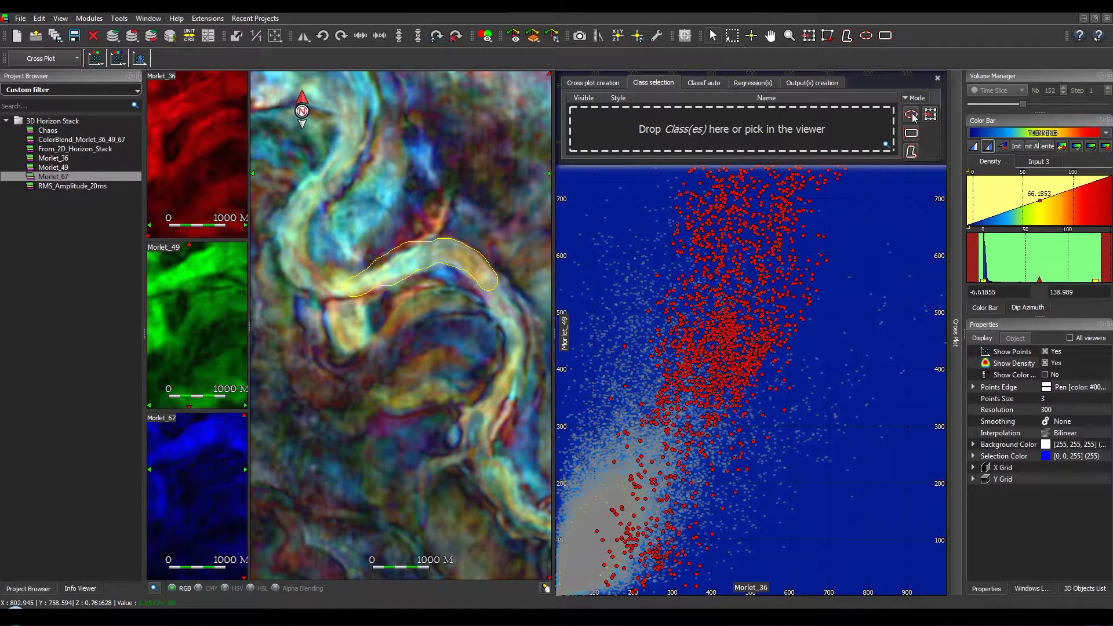
{"action": "left_click", "coordinate": [911, 133]}
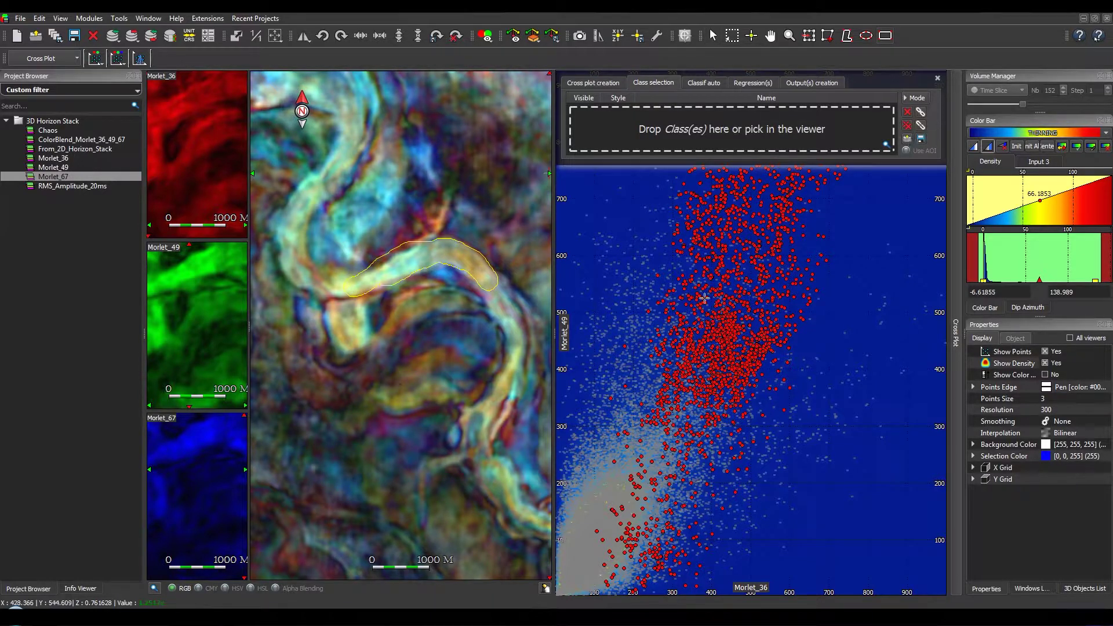
{"action": "left_click_drag", "start_coordinate": [650, 312], "coordinate": [800, 416]}
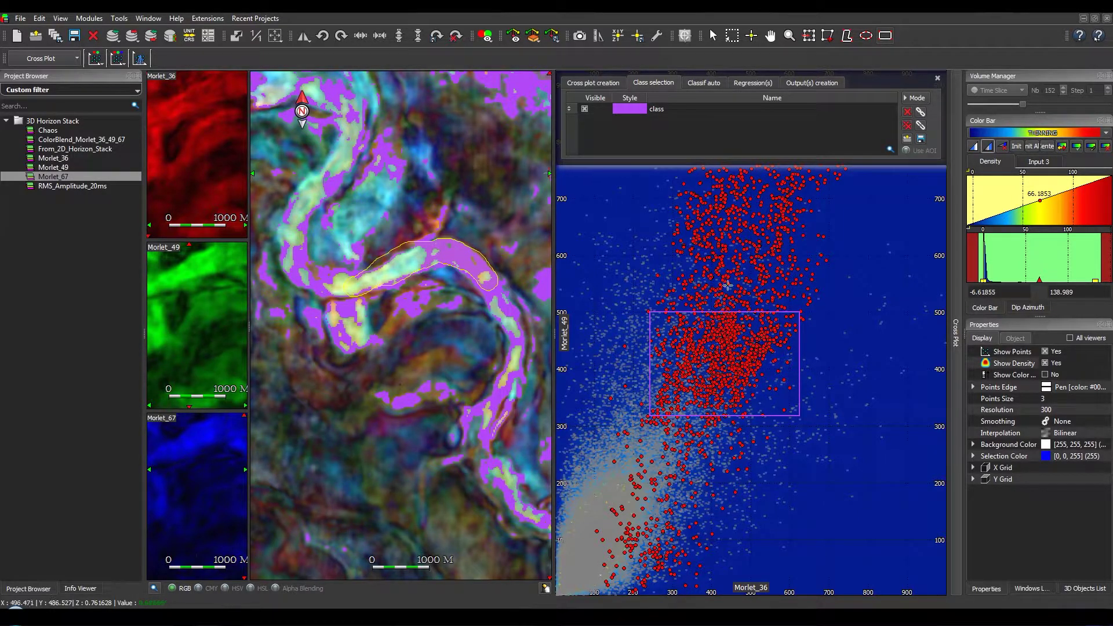
{"action": "mouse_move", "coordinate": [661, 176]}
{"action": "left_mouse_down"}
{"action": "mouse_move", "coordinate": [779, 278]}
{"action": "mouse_move", "coordinate": [844, 304]}
{"action": "left_mouse_up"}
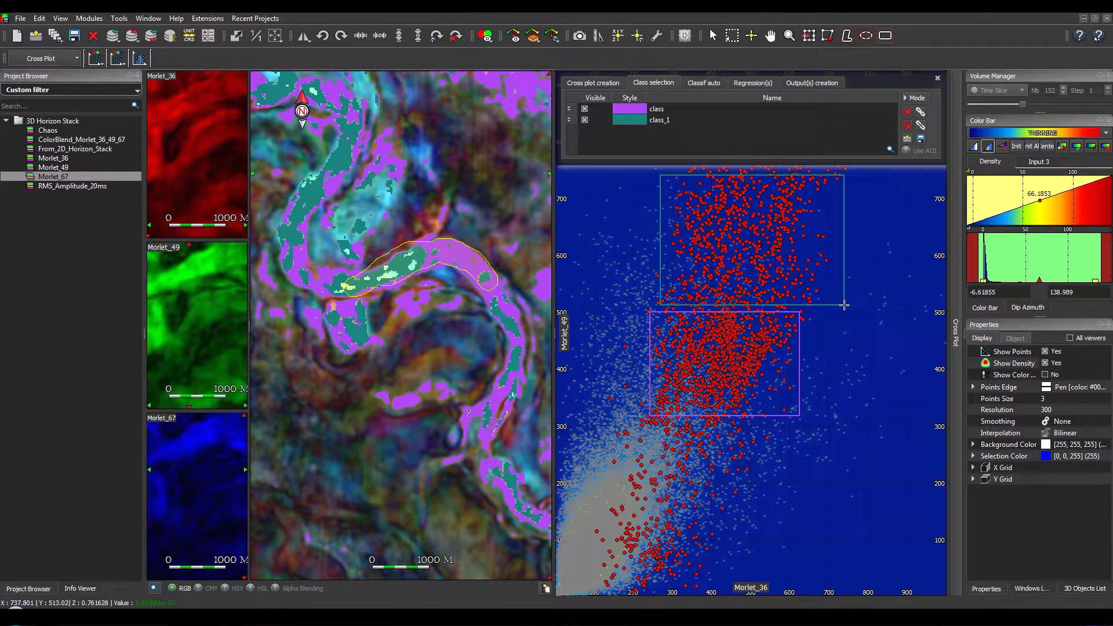
{"action": "left_click", "coordinate": [911, 98]}
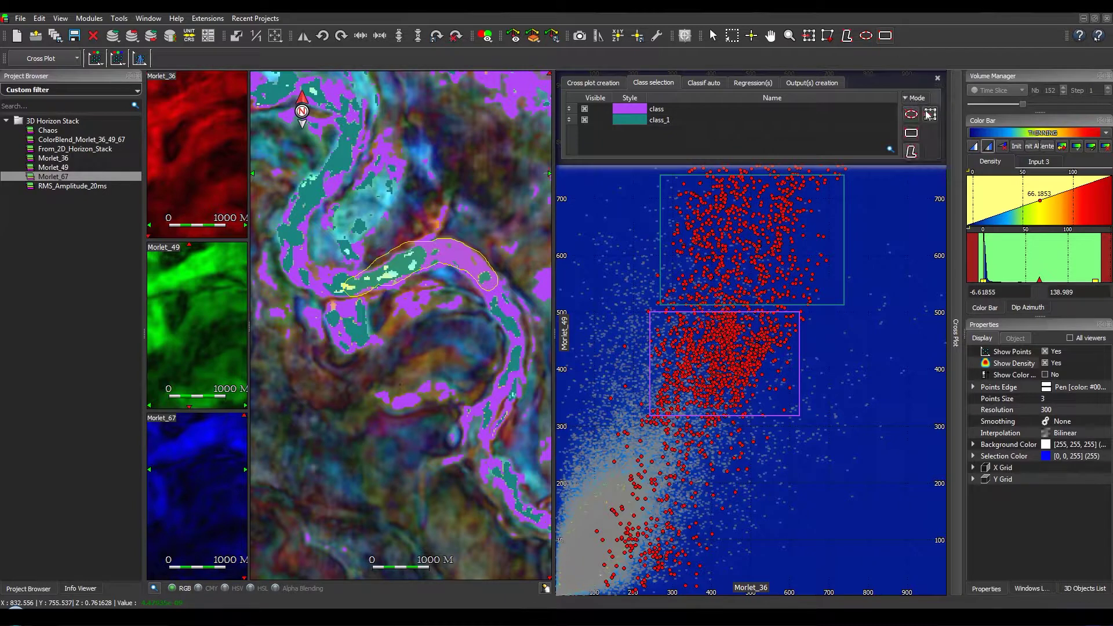
{"action": "left_click", "coordinate": [929, 114]}
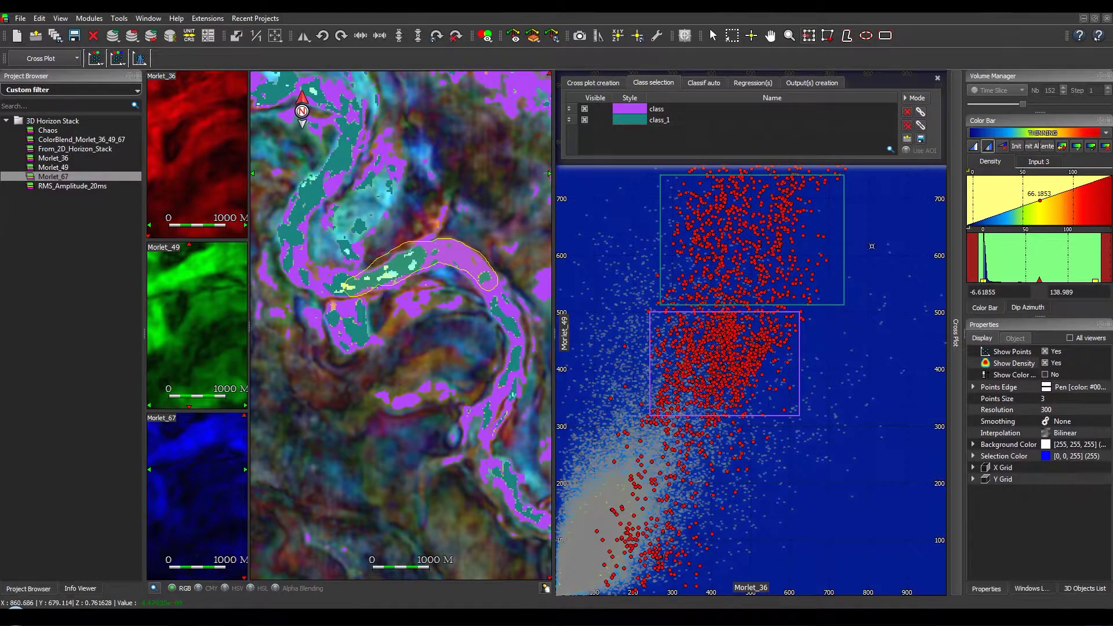
Step: Shrink and rotate the pink class rectangle, then select both class rows
{"action": "left_click", "coordinate": [798, 367]}
{"action": "left_click_drag", "start_coordinate": [800, 312], "coordinate": [773, 330]}
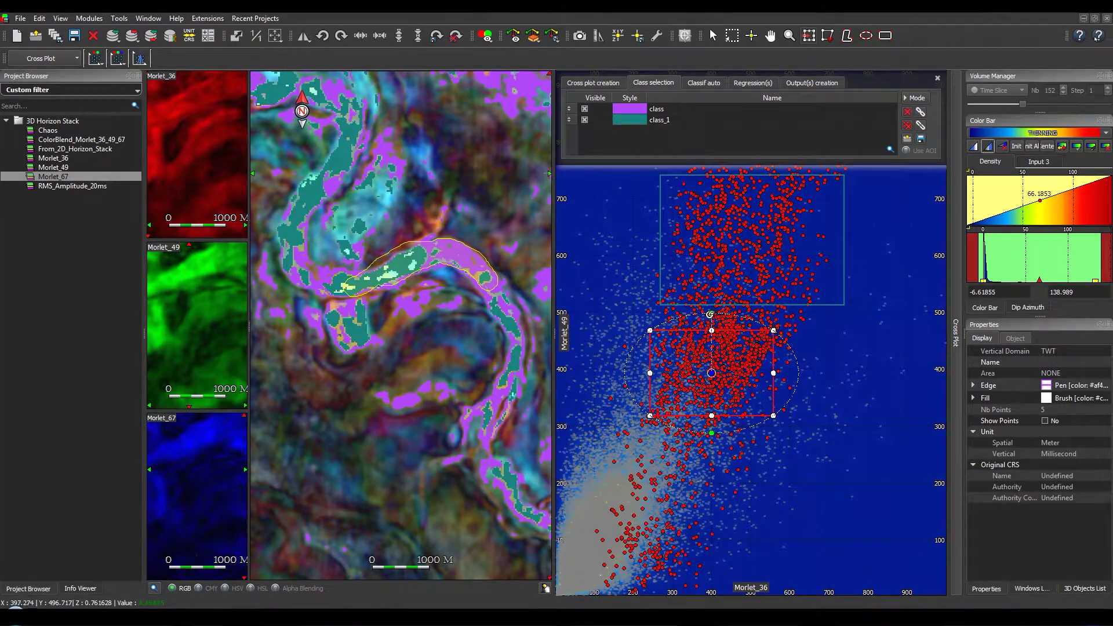
{"action": "left_click_drag", "start_coordinate": [710, 314], "coordinate": [736, 325]}
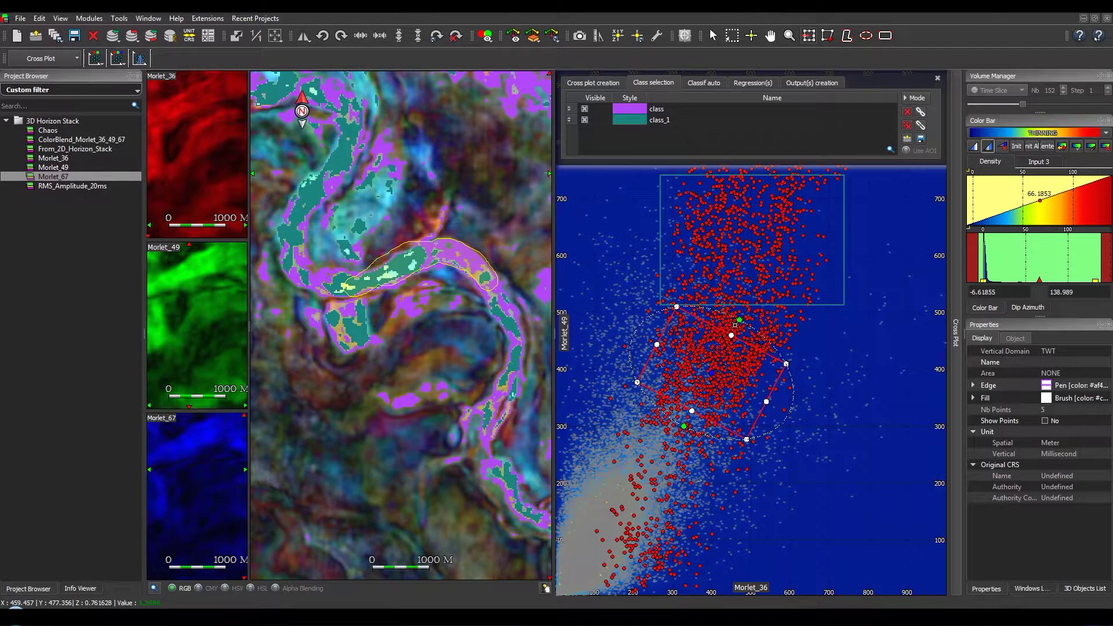
{"action": "left_click", "coordinate": [694, 120]}
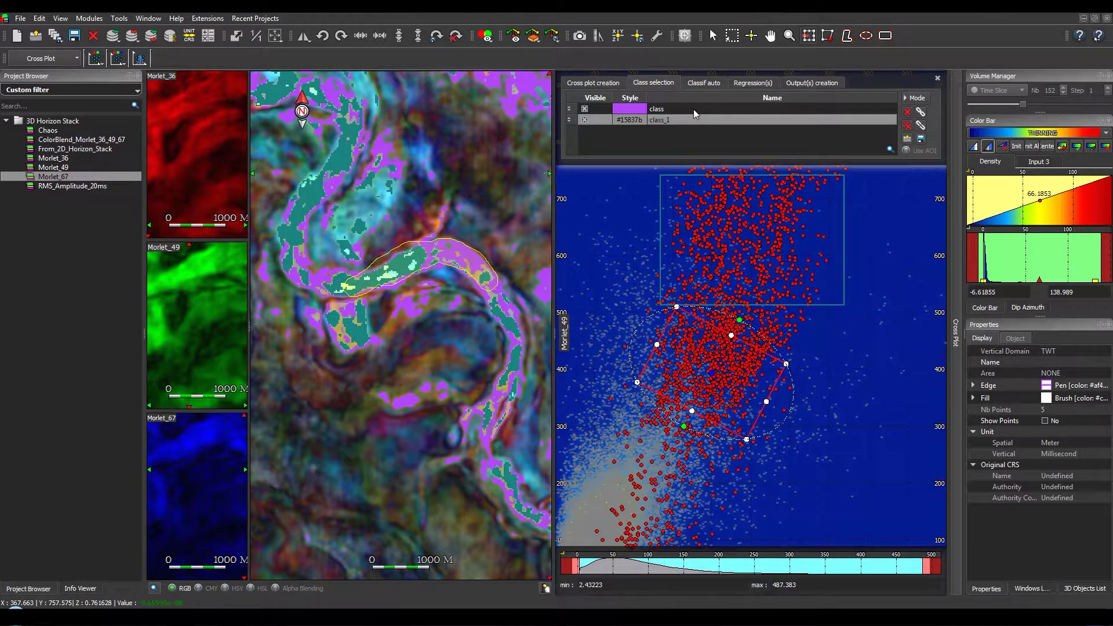
{"action": "left_click", "coordinate": [693, 109], "text": "ctrl"}
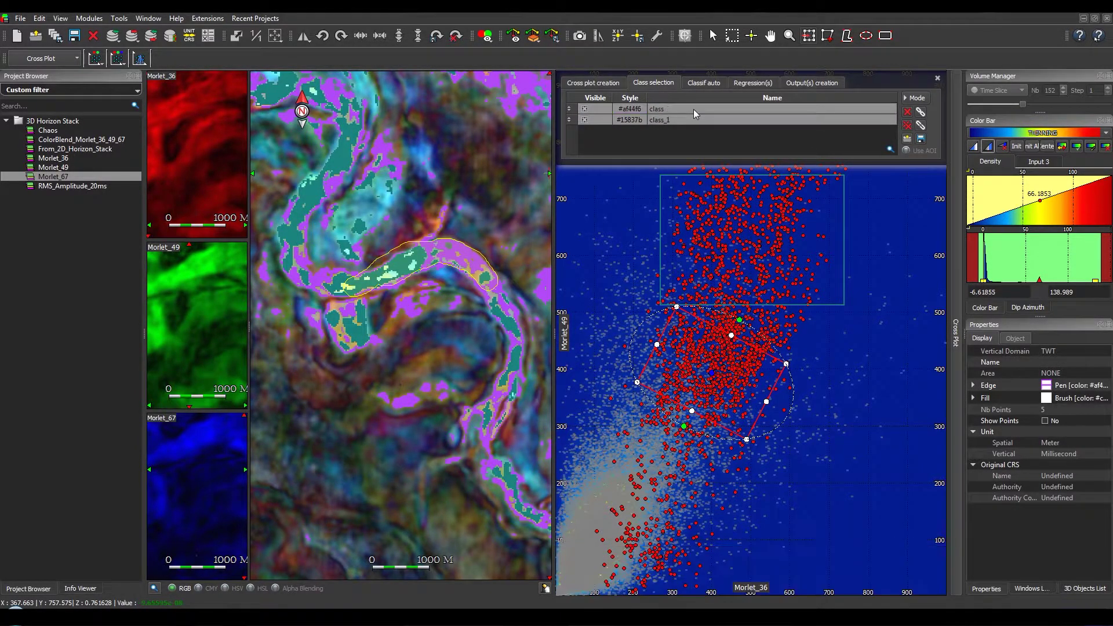
Step: Merge both classes and create a display-only geobody between horizons 154 and 150
{"action": "left_click", "coordinate": [922, 113]}
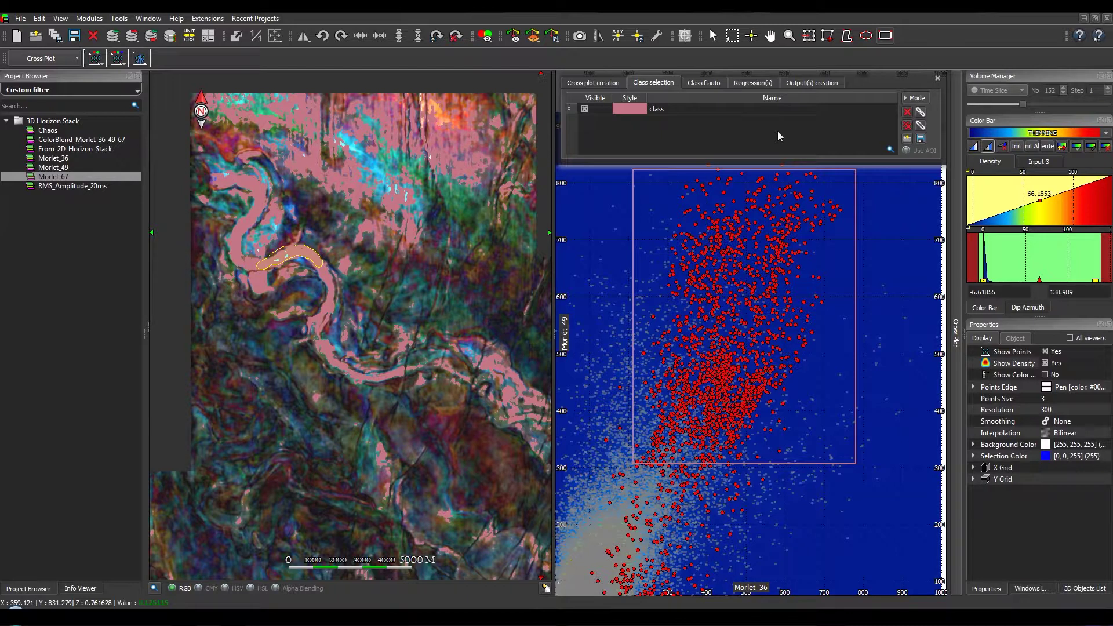
{"action": "left_click", "coordinate": [799, 85]}
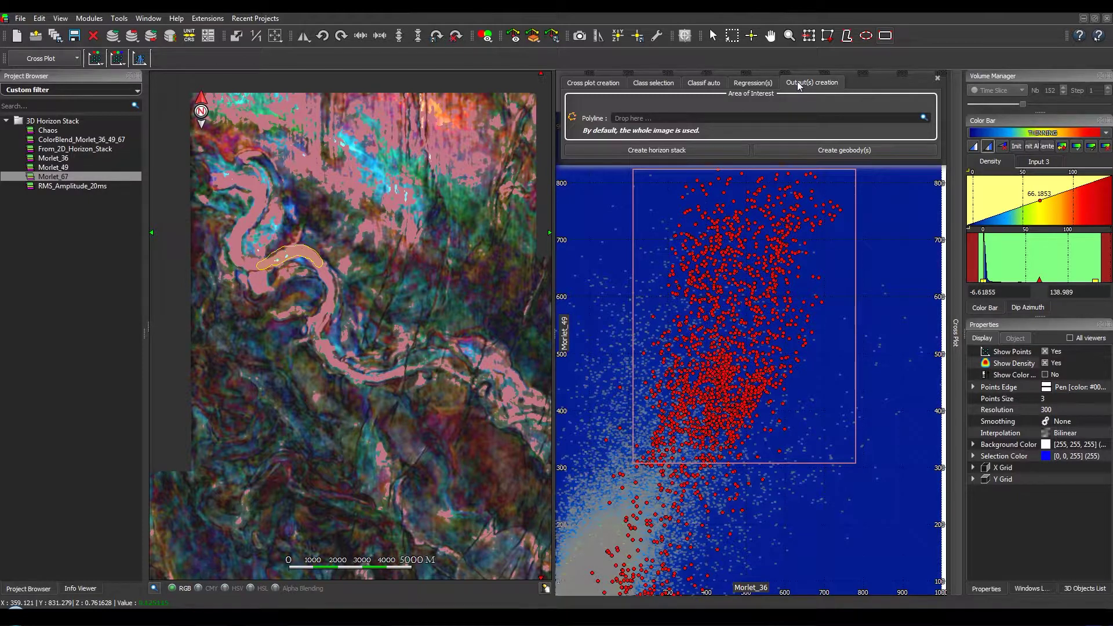
{"action": "left_click", "coordinate": [809, 150]}
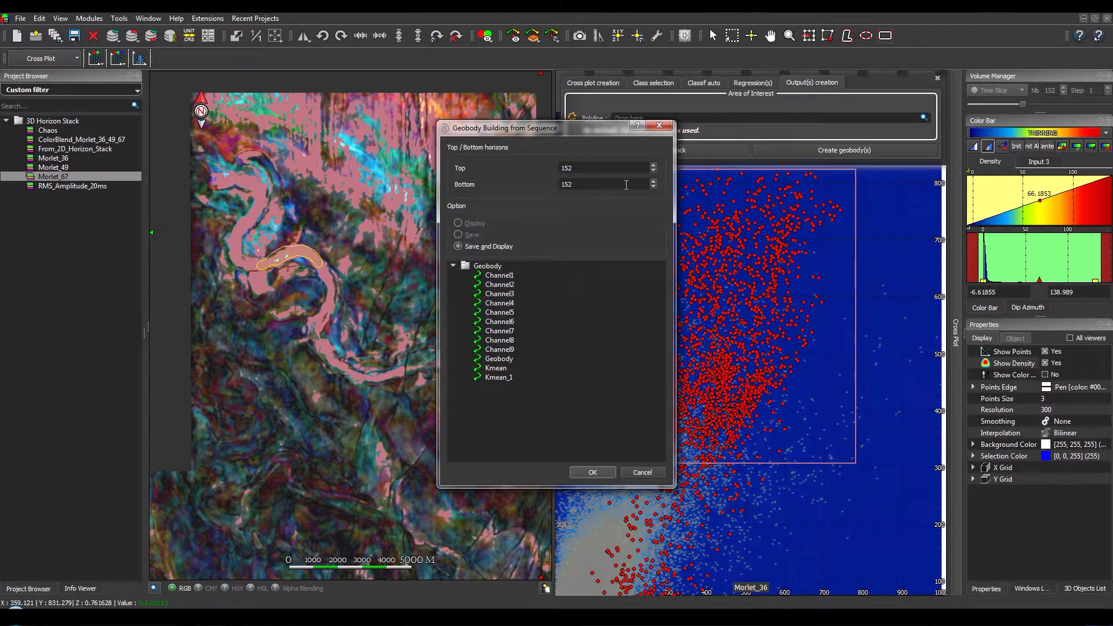
{"action": "double_click", "coordinate": [601, 185]}
{"action": "type", "text": "150"}
{"action": "scroll", "coordinate": [593, 169], "scroll_direction": "up", "scroll_amount": 2}
{"action": "left_click", "coordinate": [478, 227]}
{"action": "left_click", "coordinate": [592, 473]}
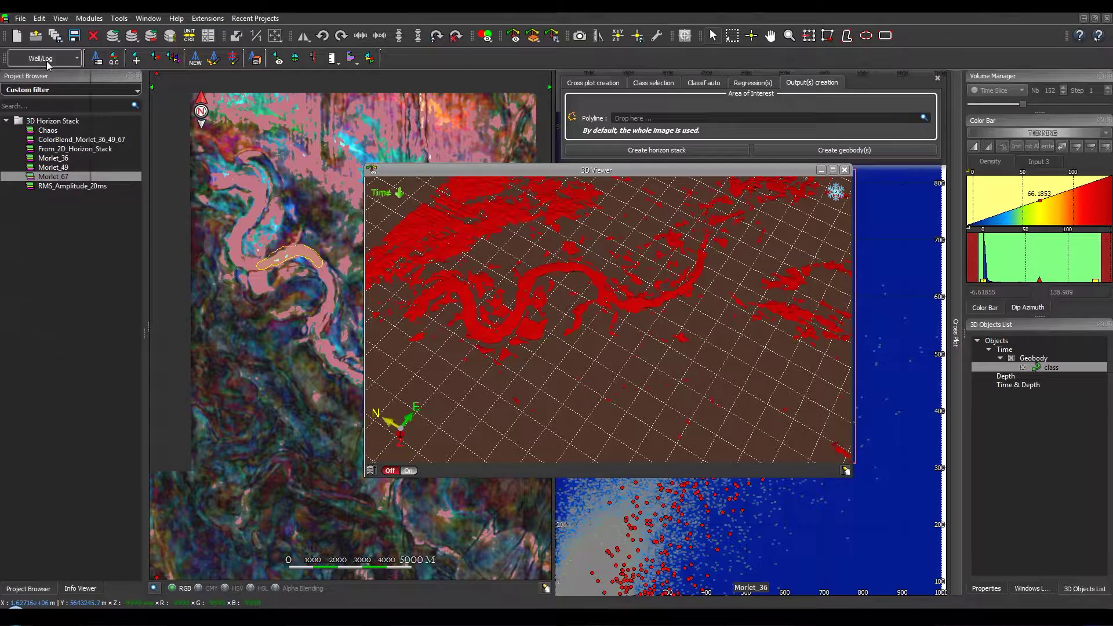
Step: In Geobody Manual, split the geobody and raise Filter Size to keep only the large channel
{"action": "left_click", "coordinate": [17, 58]}
{"action": "left_click", "coordinate": [79, 250]}
{"action": "left_click", "coordinate": [76, 240]}
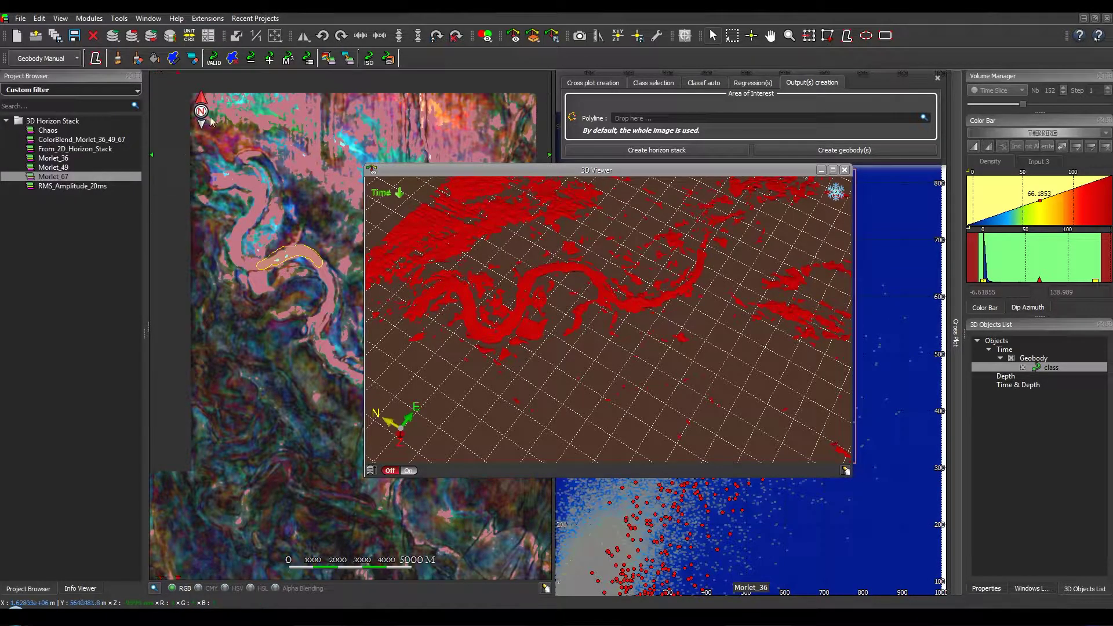
{"action": "left_click", "coordinate": [250, 60]}
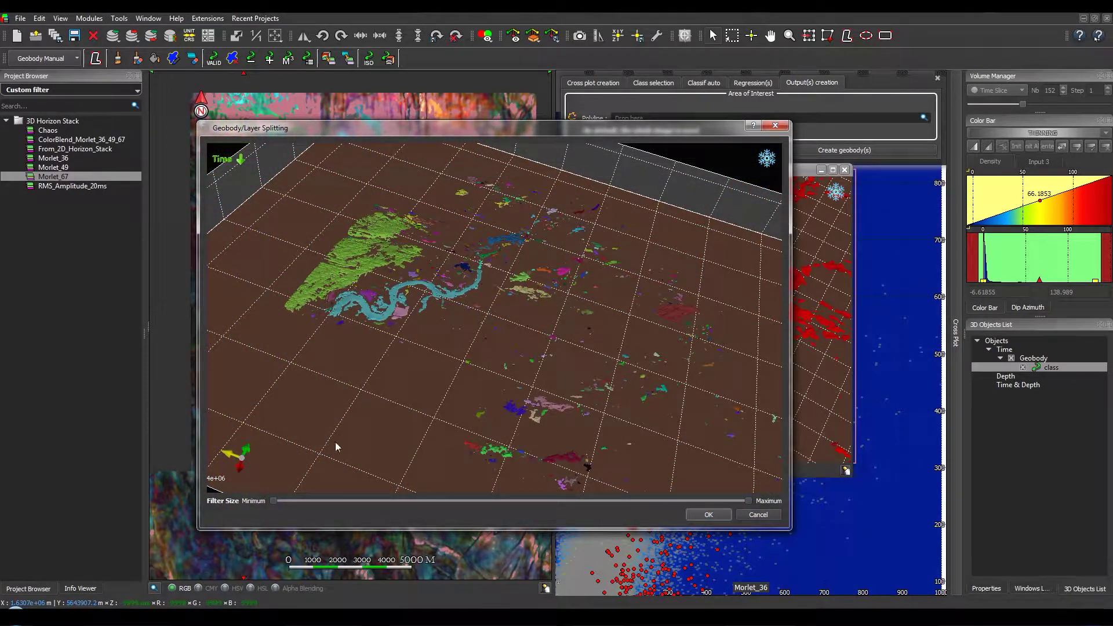
{"action": "left_click_drag", "start_coordinate": [274, 502], "coordinate": [728, 502]}
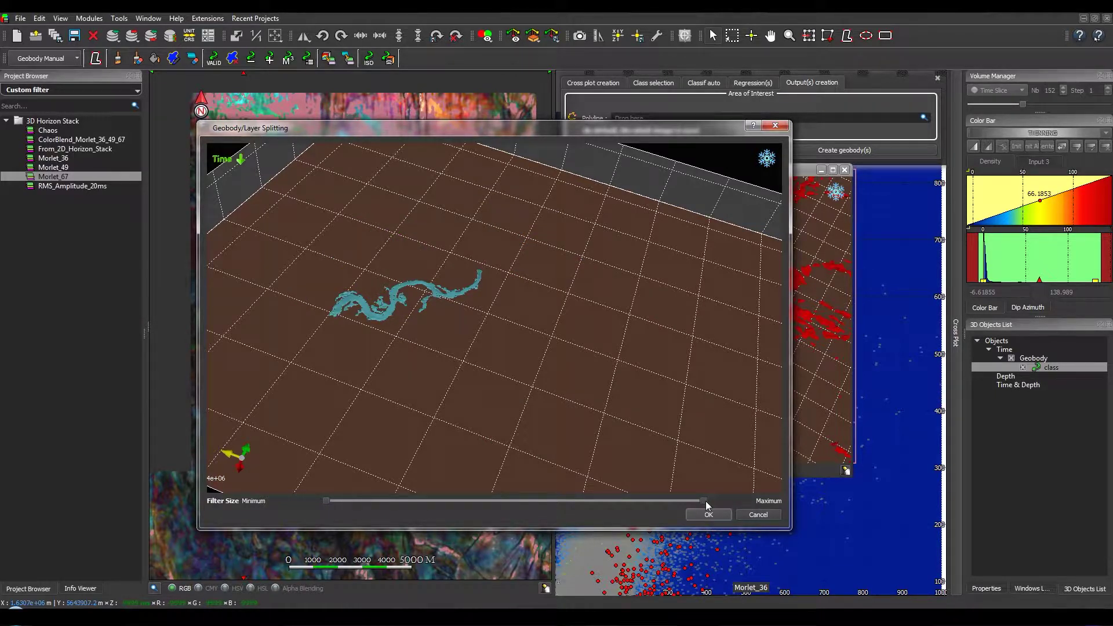
{"action": "left_click", "coordinate": [708, 514]}
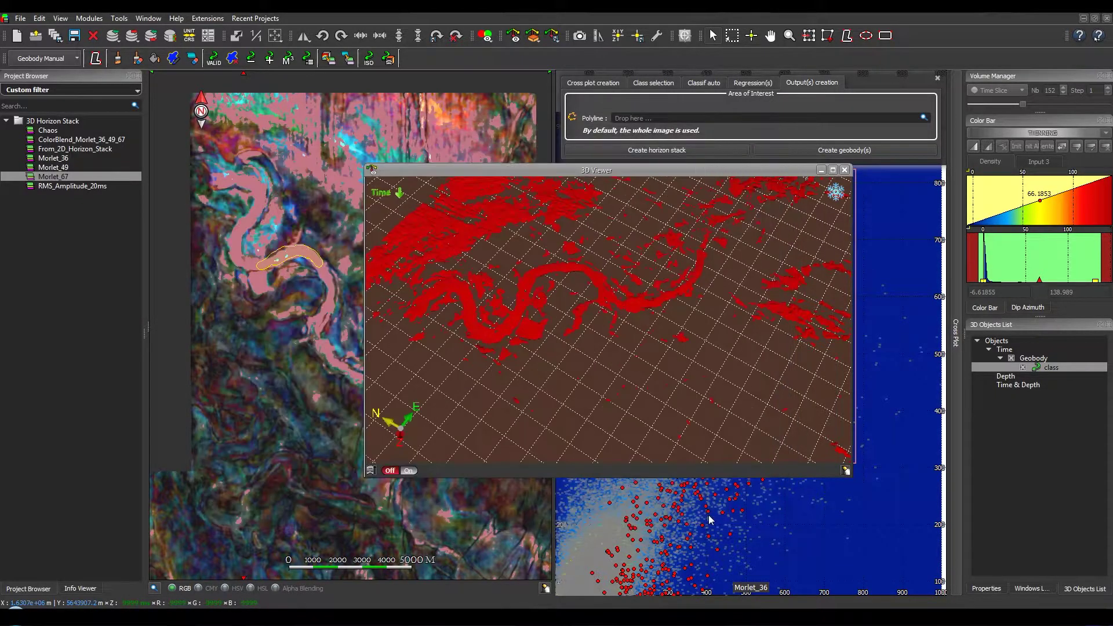
Step: Zoom in on the kept channel geobody, then close the 3D view and open automatic classification
{"action": "scroll", "coordinate": [629, 357], "scroll_direction": "up", "scroll_amount": 5}
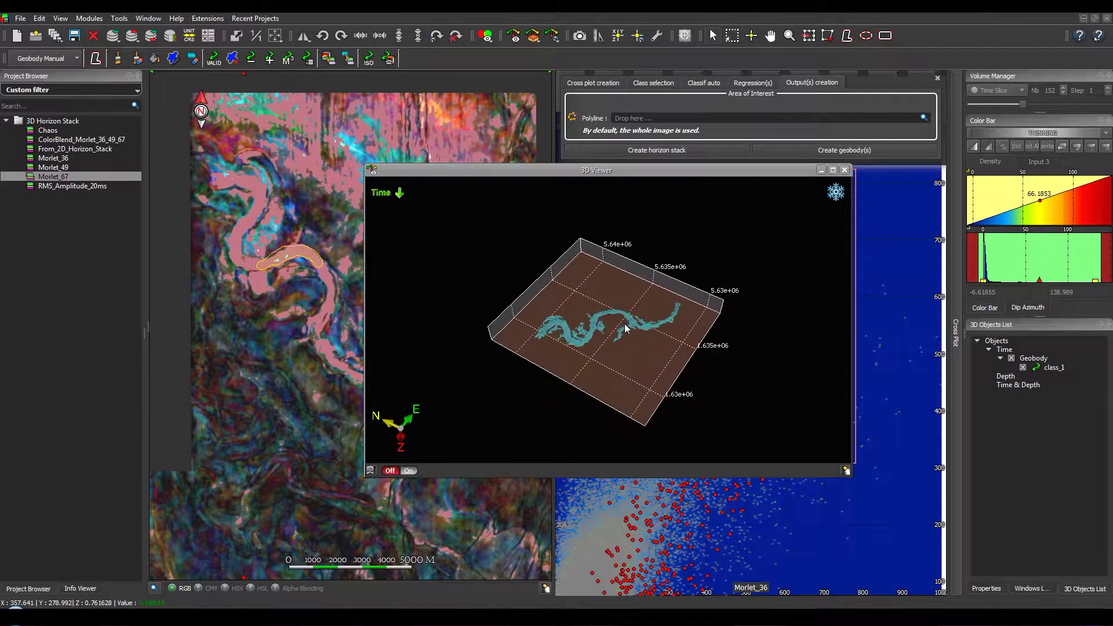
{"action": "scroll", "coordinate": [637, 353], "scroll_direction": "up", "scroll_amount": 2}
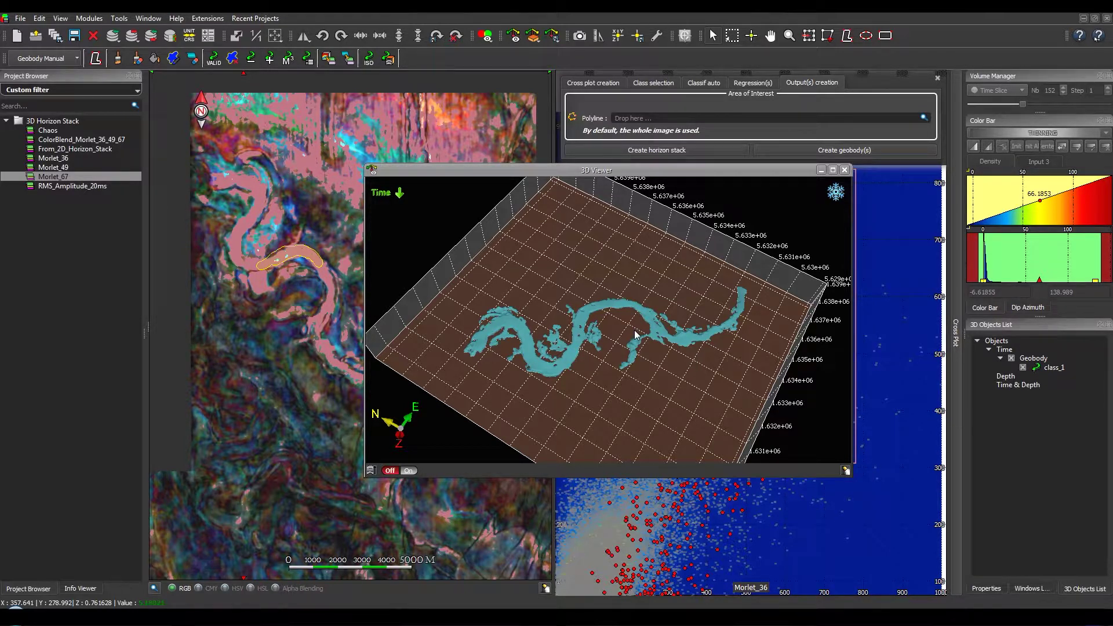
{"action": "left_click", "coordinate": [845, 169]}
{"action": "left_click", "coordinate": [703, 83]}
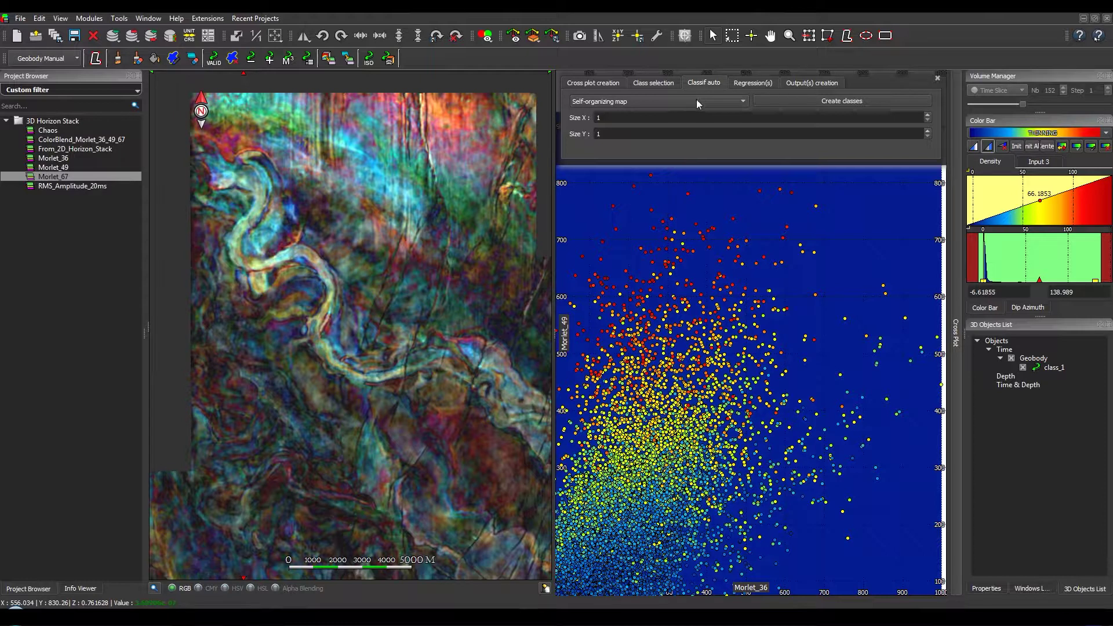
Step: Try a 4 by 4 self-organizing map classification, then classify with K-mean using 5 nodes
{"action": "left_click", "coordinate": [697, 101]}
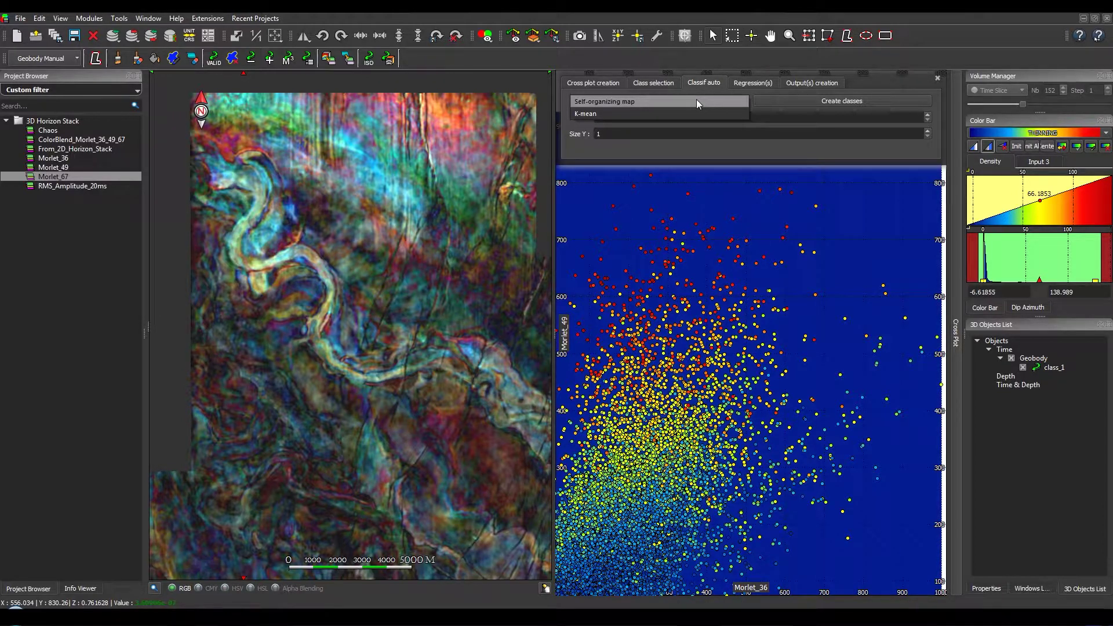
{"action": "left_click", "coordinate": [697, 101]}
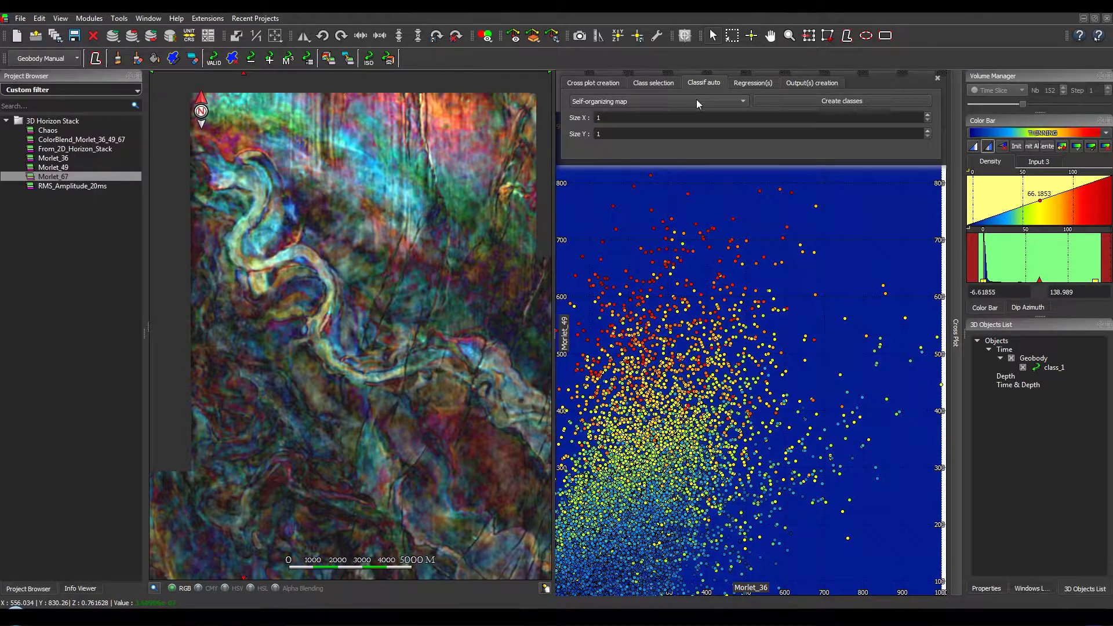
{"action": "double_click", "coordinate": [620, 119]}
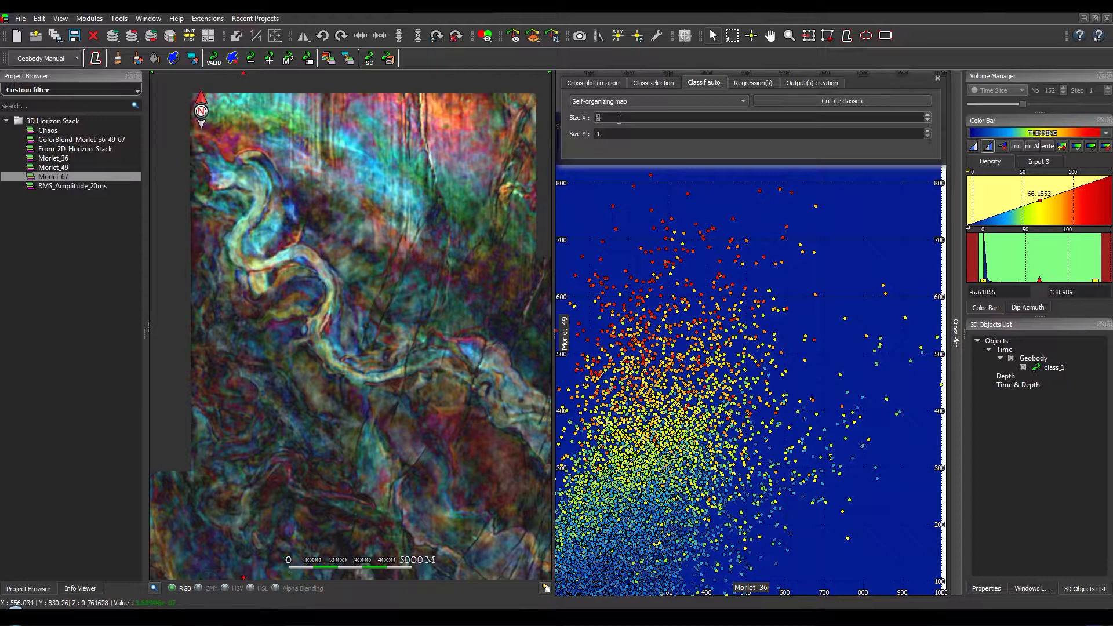
{"action": "type", "text": "4"}
{"action": "key", "text": "Tab"}
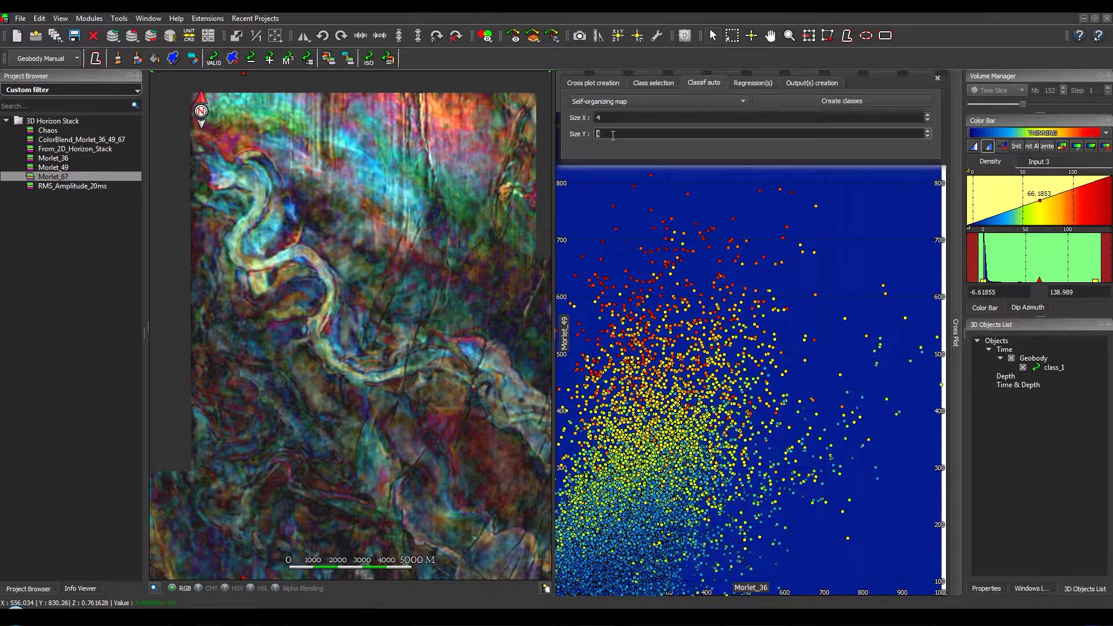
{"action": "type", "text": "4"}
{"action": "left_click", "coordinate": [781, 101]}
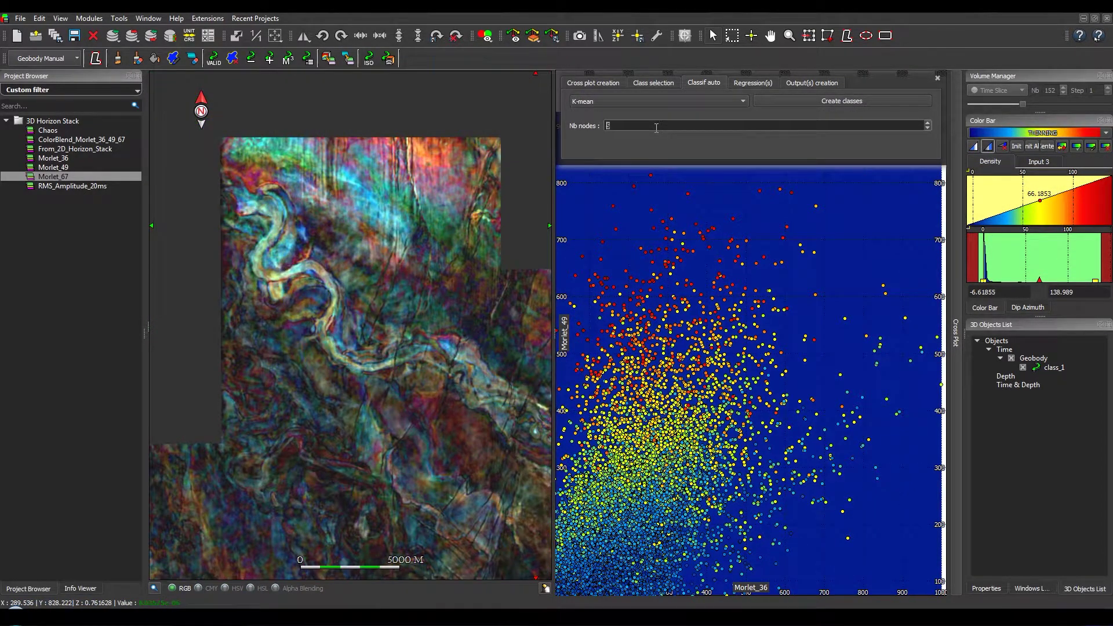
{"action": "left_click", "coordinate": [783, 102]}
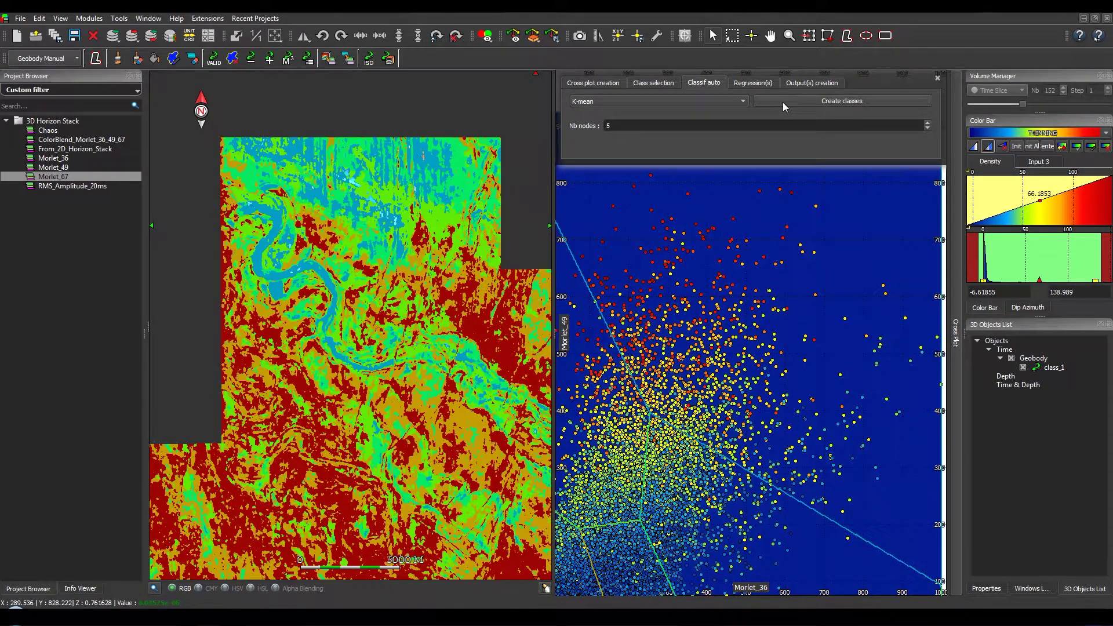
Step: Create display-only geobodies from the K-mean classes and orbit them in the 3D viewer
{"action": "left_click", "coordinate": [798, 85]}
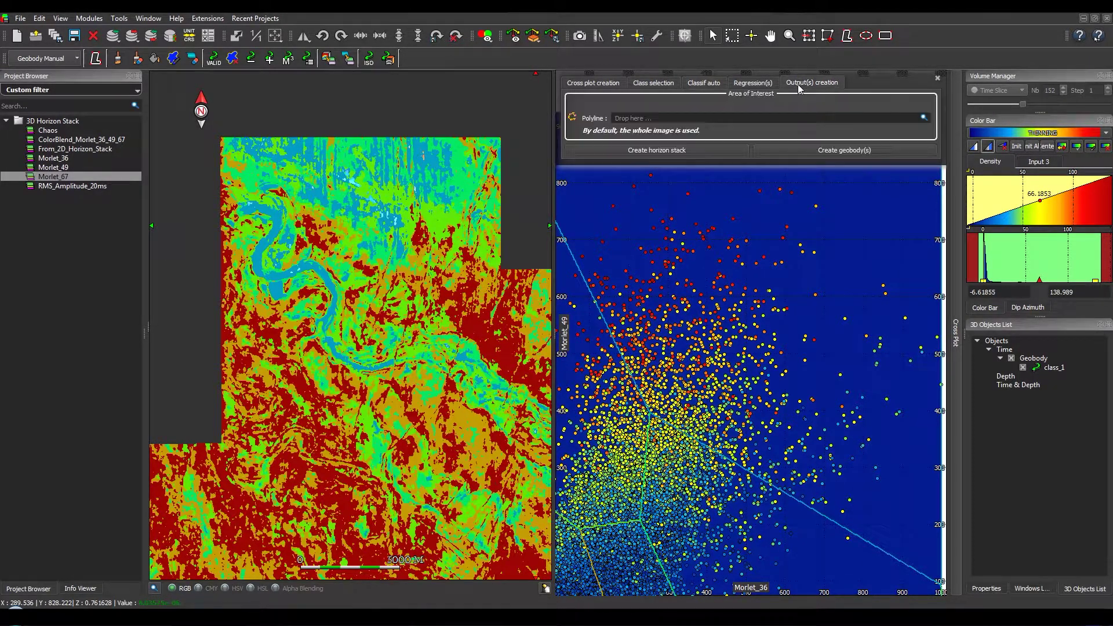
{"action": "left_click", "coordinate": [820, 152]}
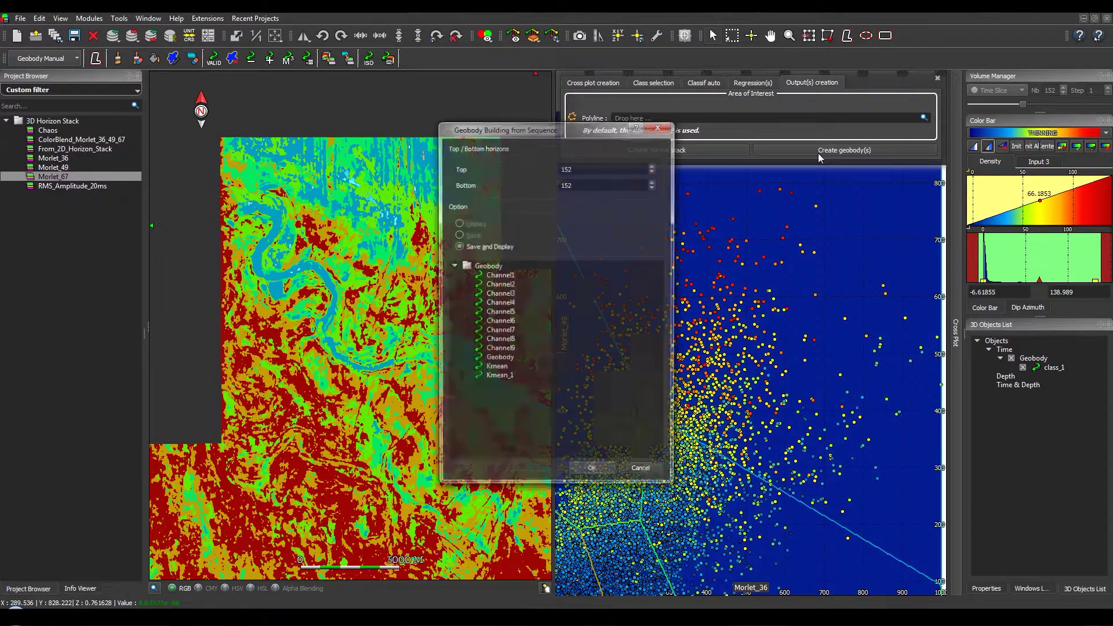
{"action": "left_click", "coordinate": [486, 224]}
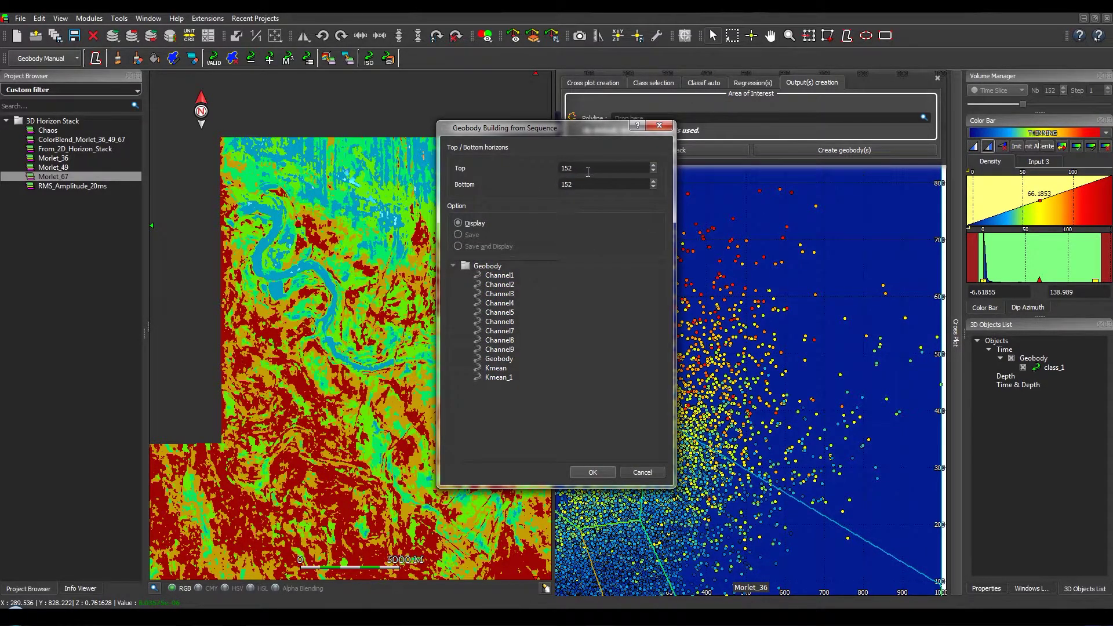
{"action": "key", "text": "Return"}
{"action": "scroll", "coordinate": [611, 348], "scroll_direction": "up", "scroll_amount": 10}
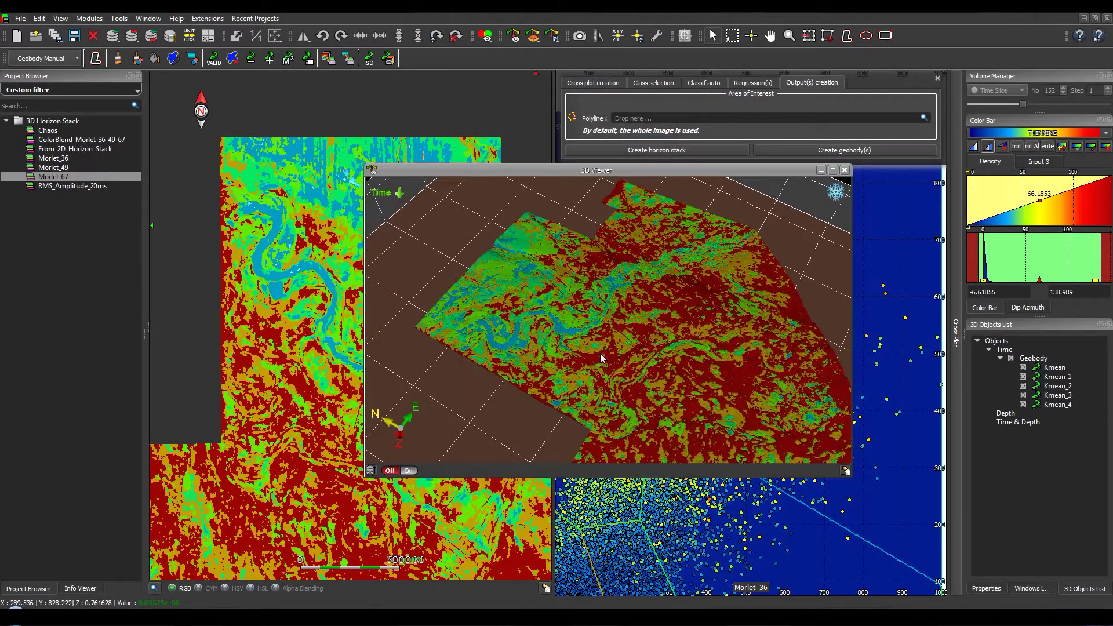
{"action": "left_click_drag", "start_coordinate": [541, 346], "coordinate": [748, 302]}
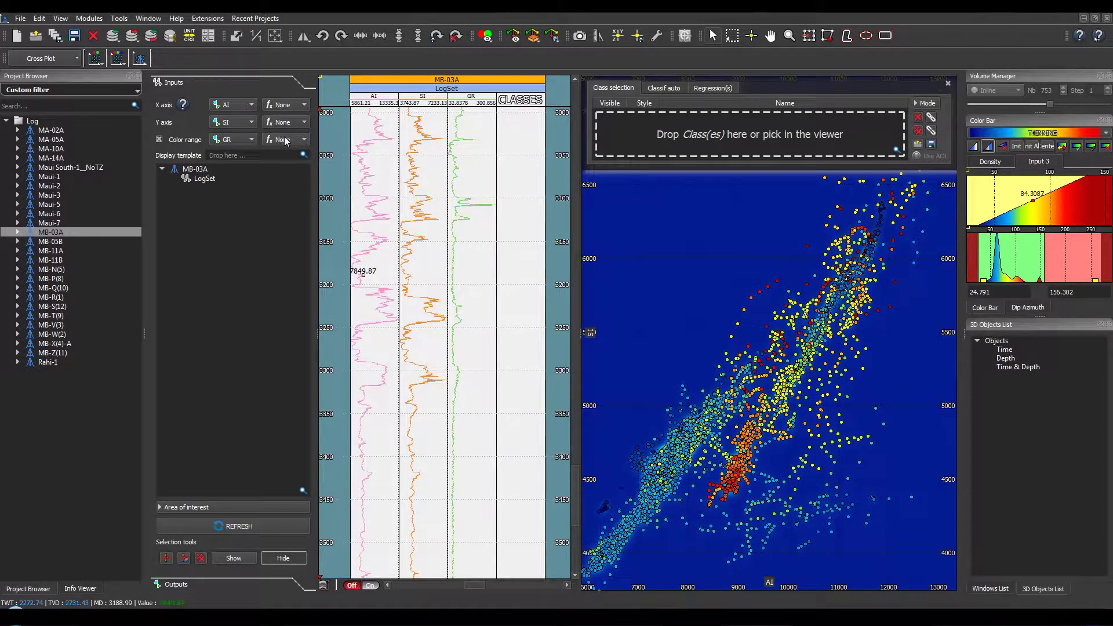
Step: Leave the X-axis function of the AI versus SI cross plot at None
{"action": "left_click", "coordinate": [293, 105]}
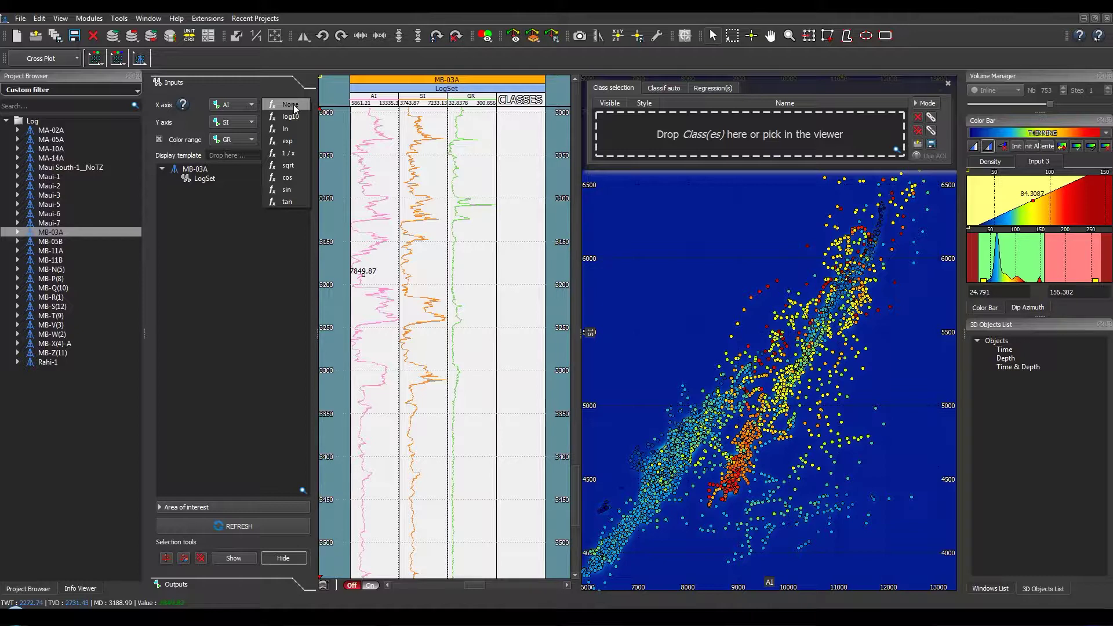
{"action": "left_click", "coordinate": [294, 104]}
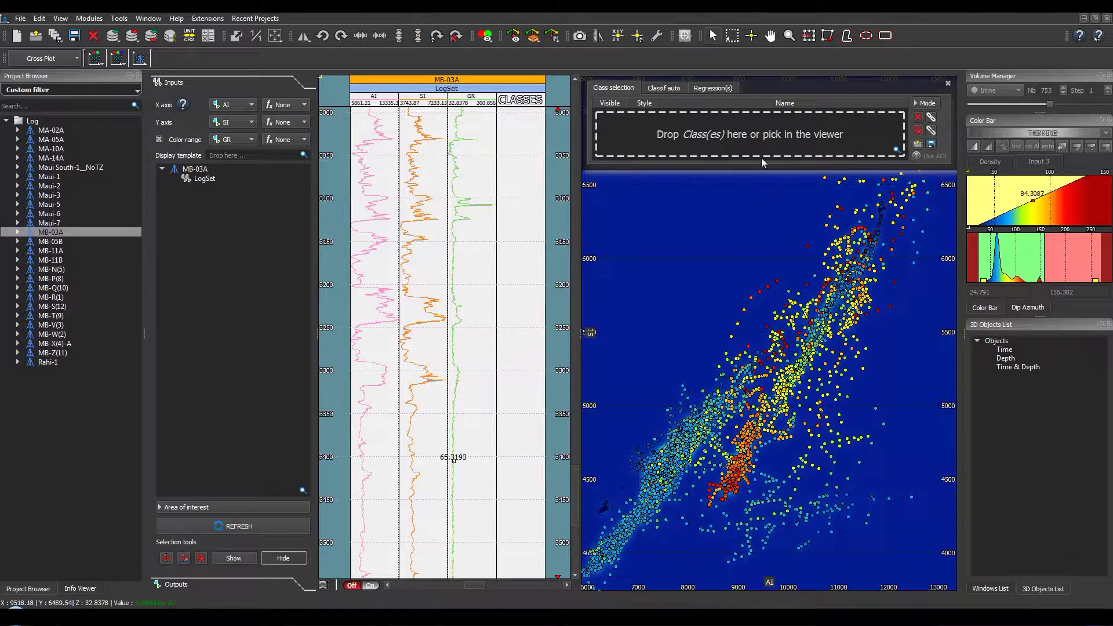
Step: Keep the Linear regression type and fit a regression line to the AI–SI points
{"action": "left_click", "coordinate": [725, 91]}
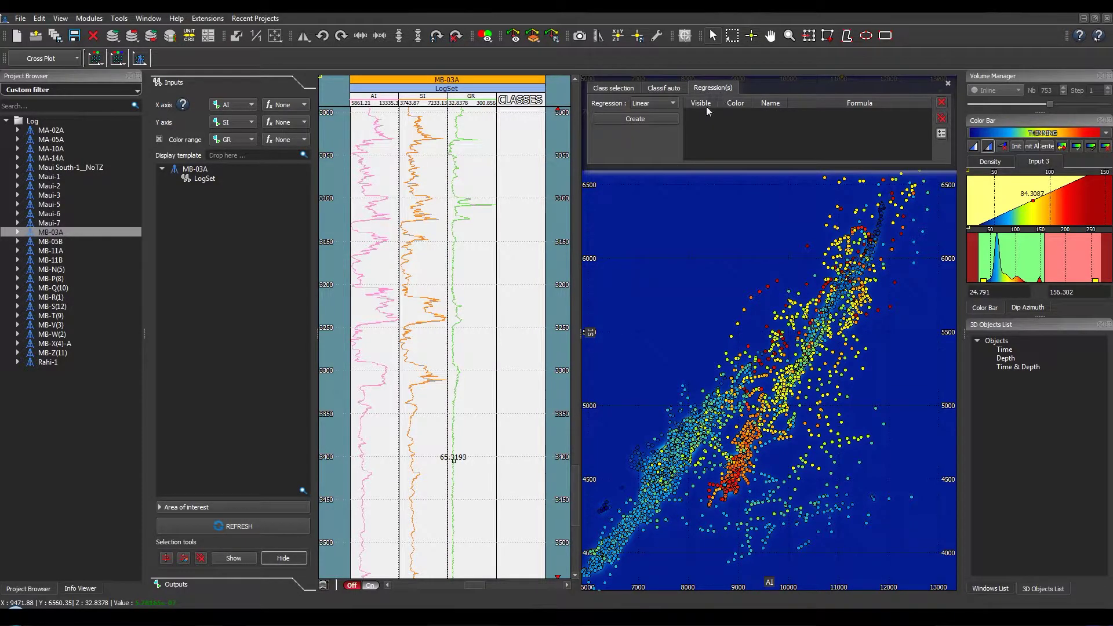
{"action": "left_click", "coordinate": [673, 104]}
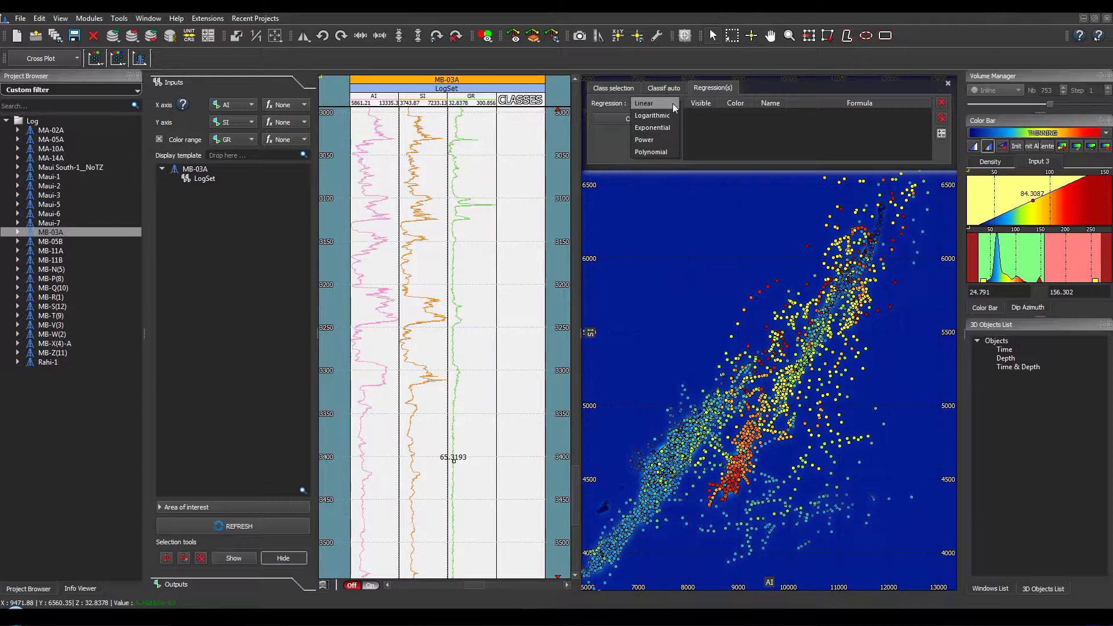
{"action": "left_click", "coordinate": [673, 103]}
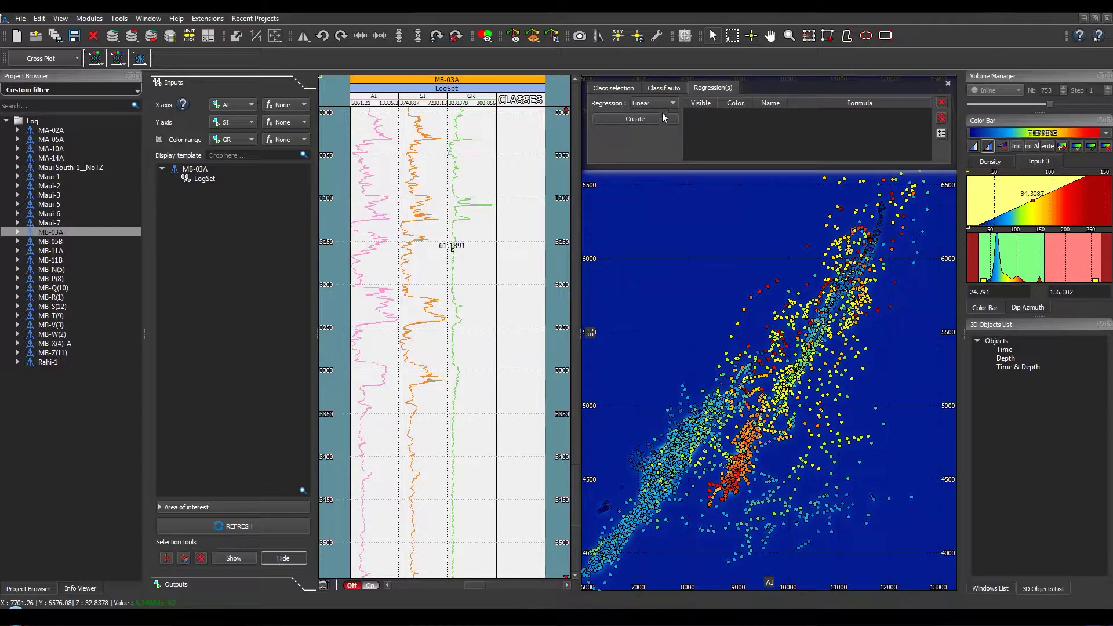
{"action": "left_click", "coordinate": [658, 119]}
Step: Edit the regression formula coefficients, entering 0.288 as a new value
{"action": "left_click", "coordinate": [832, 114]}
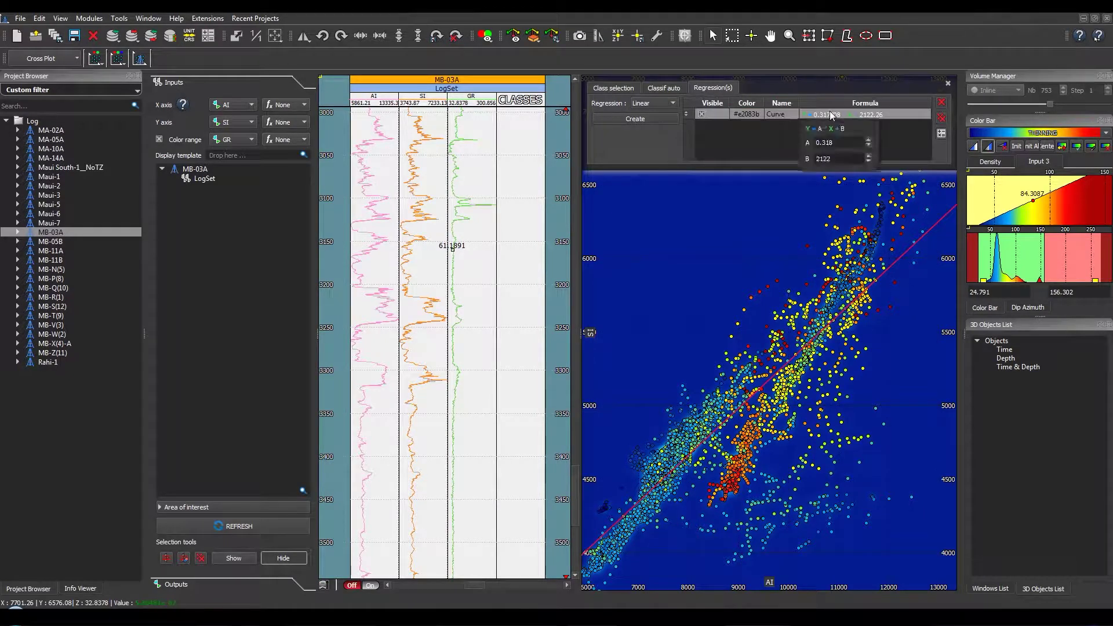
{"action": "type", "text": "0.288"}
{"action": "scroll", "coordinate": [837, 141], "scroll_direction": "up", "scroll_amount": 4}
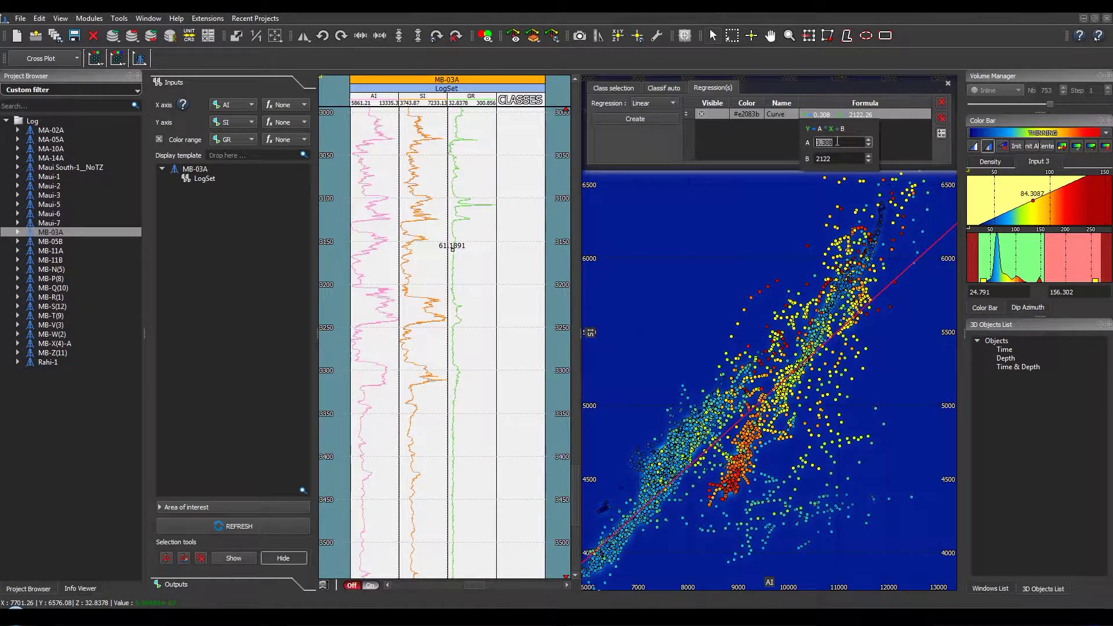
{"action": "scroll", "coordinate": [833, 158], "scroll_direction": "up", "scroll_amount": 7}
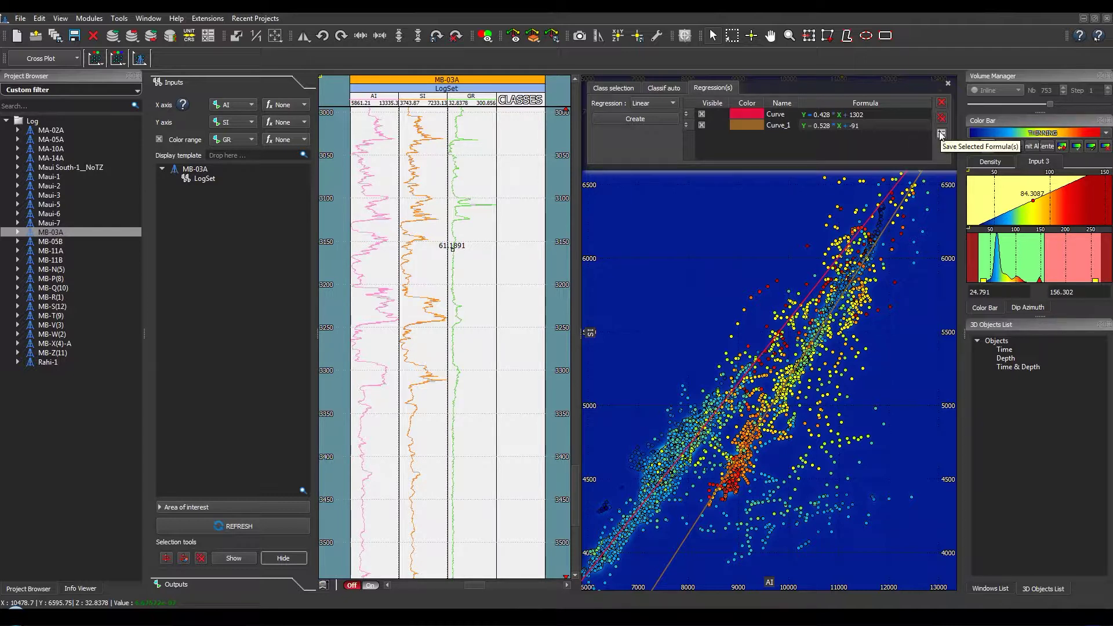
{"action": "left_click", "coordinate": [515, 313]}
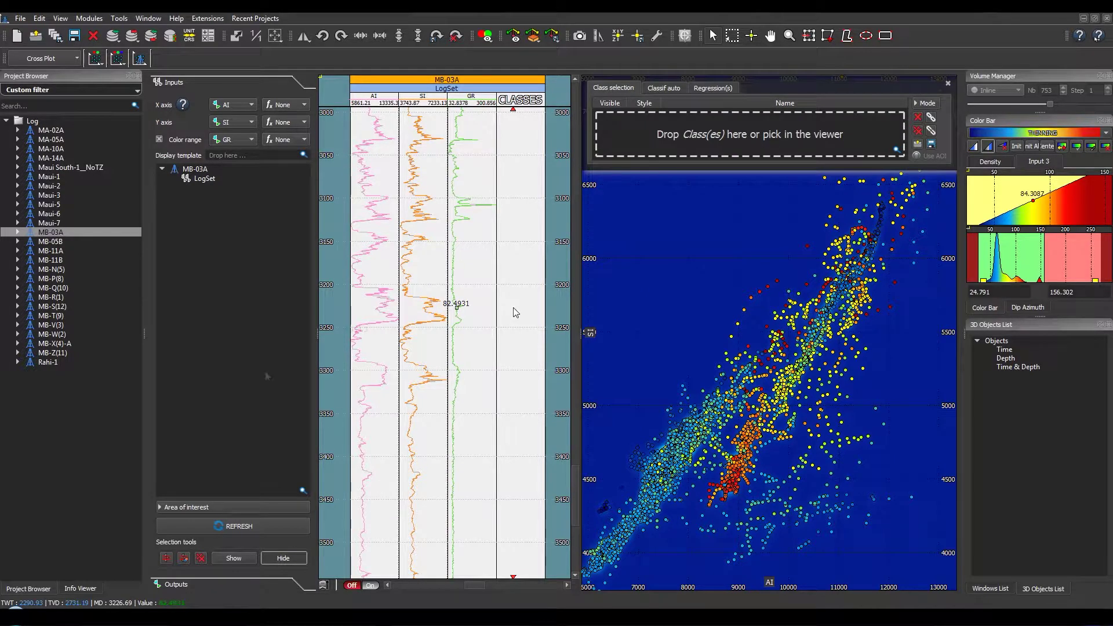
Step: Select the 3215–3240 and roughly 3295–3316 AI depth intervals and show only their points
{"action": "left_click", "coordinate": [165, 559]}
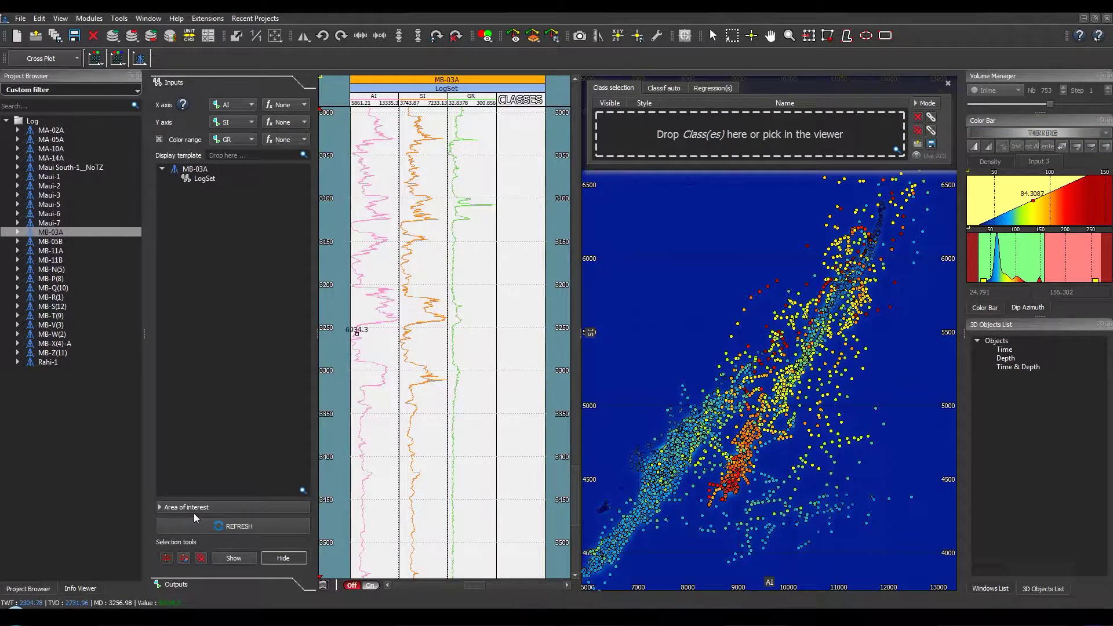
{"action": "left_click_drag", "start_coordinate": [367, 298], "coordinate": [366, 321]}
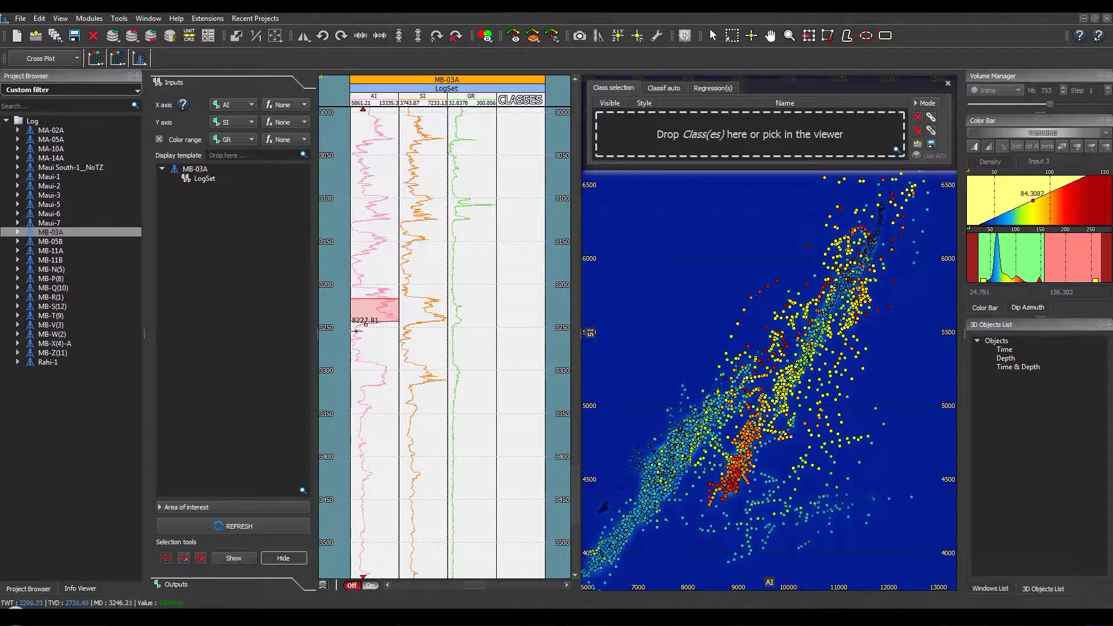
{"action": "left_click", "coordinate": [232, 559]}
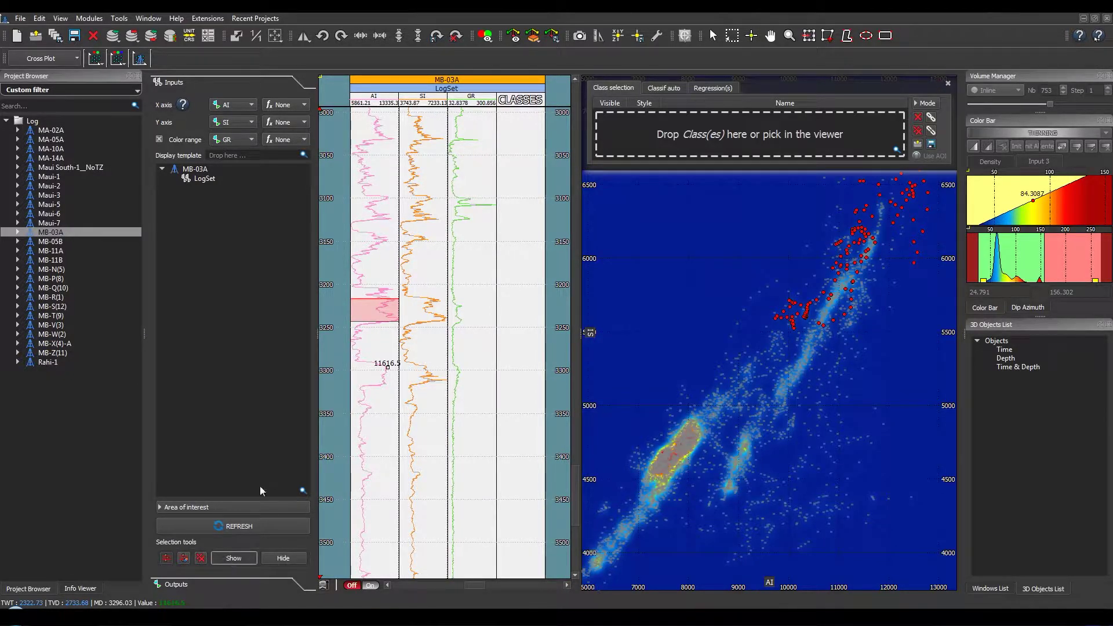
{"action": "mouse_move", "coordinate": [378, 366]}
{"action": "left_mouse_down"}
{"action": "mouse_move", "coordinate": [380, 398]}
{"action": "mouse_move", "coordinate": [385, 382]}
{"action": "left_mouse_up"}
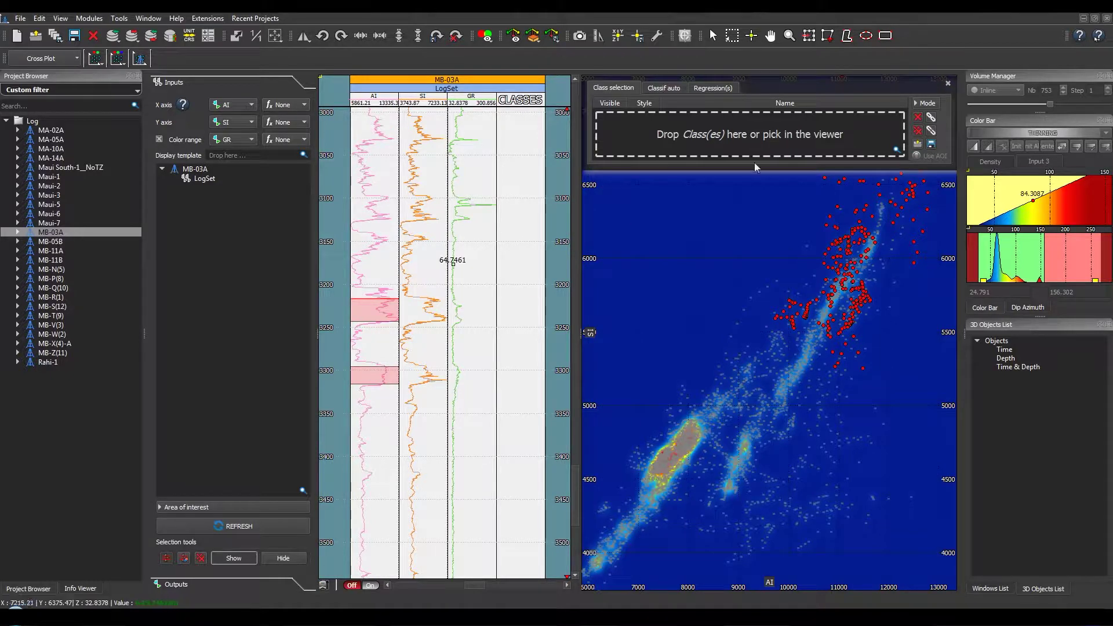
Step: Outline the red cross-plot points with an ellipse class and adjust its shape
{"action": "left_click", "coordinate": [923, 104]}
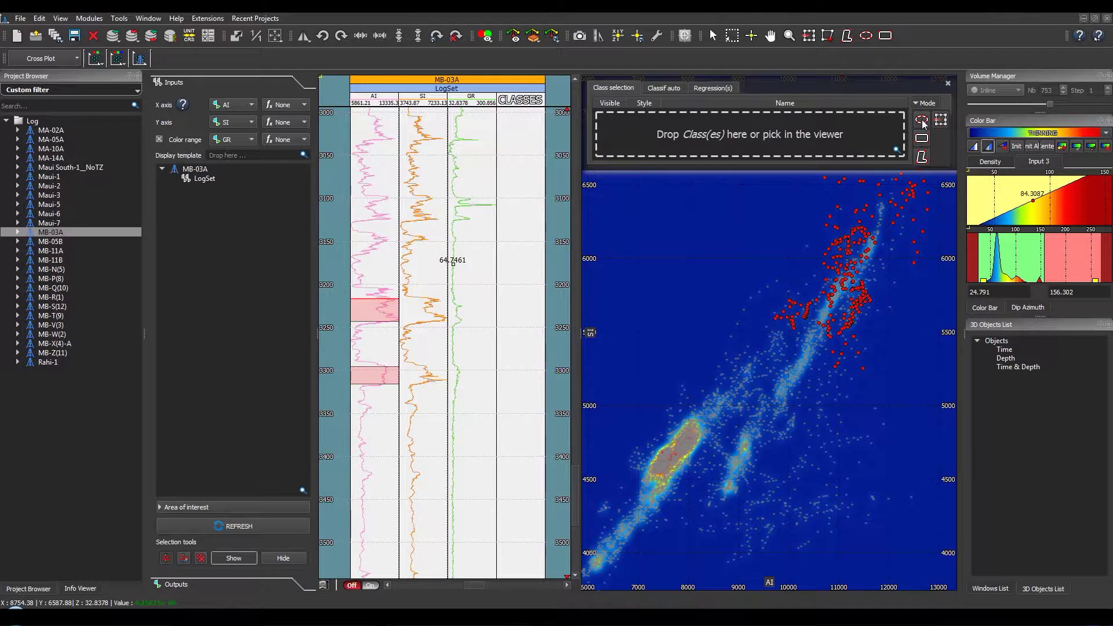
{"action": "left_click", "coordinate": [922, 119]}
{"action": "left_click_drag", "start_coordinate": [909, 204], "coordinate": [766, 384]}
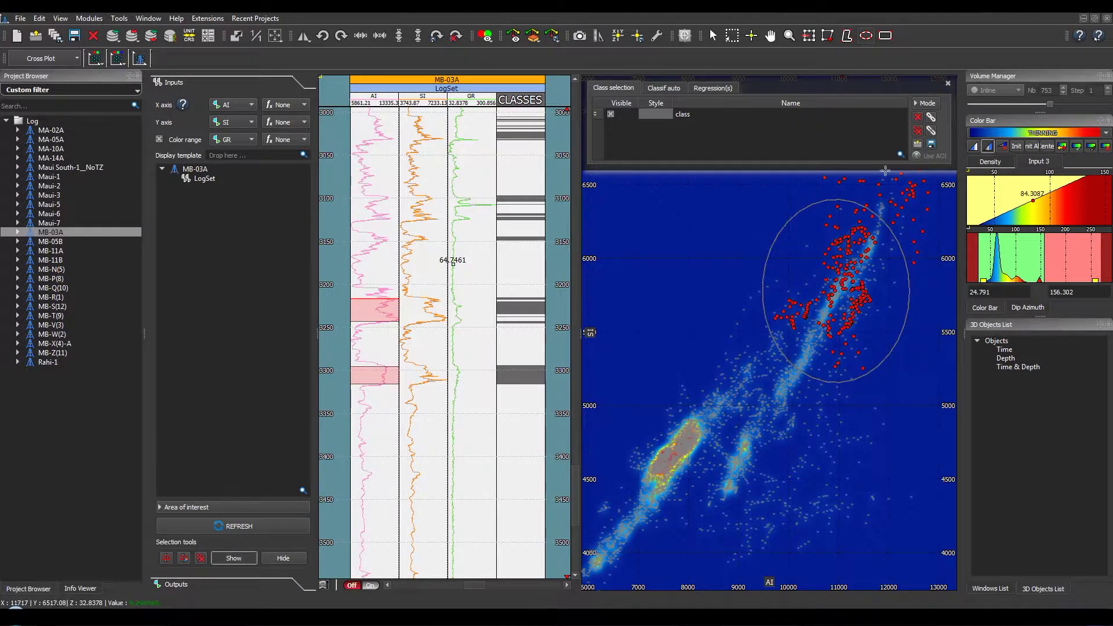
{"action": "left_click", "coordinate": [931, 130]}
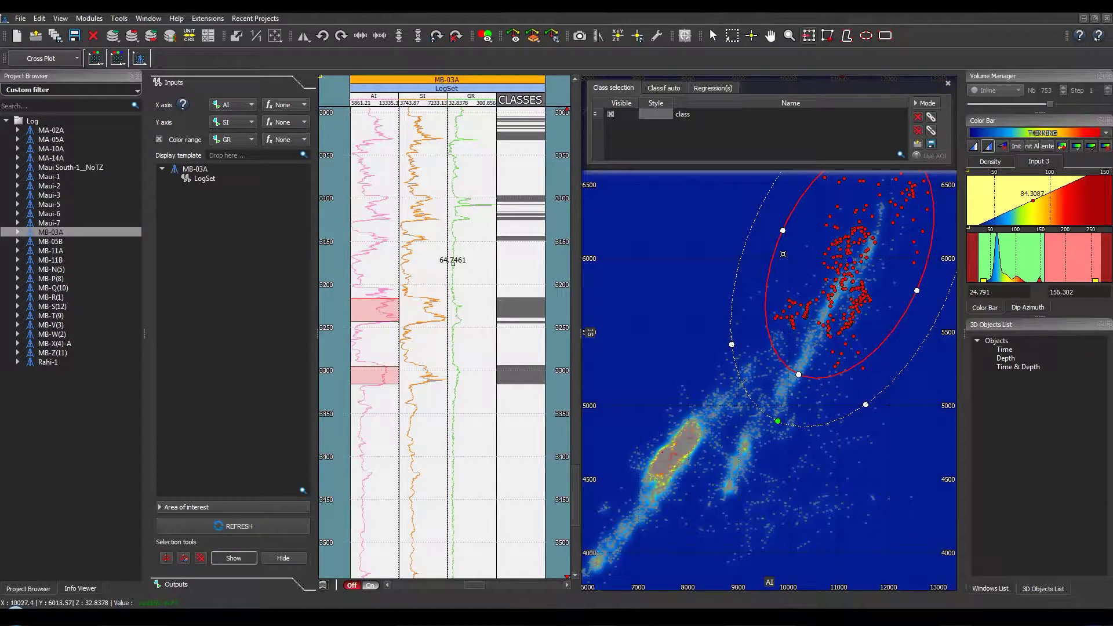
{"action": "left_click", "coordinate": [730, 241]}
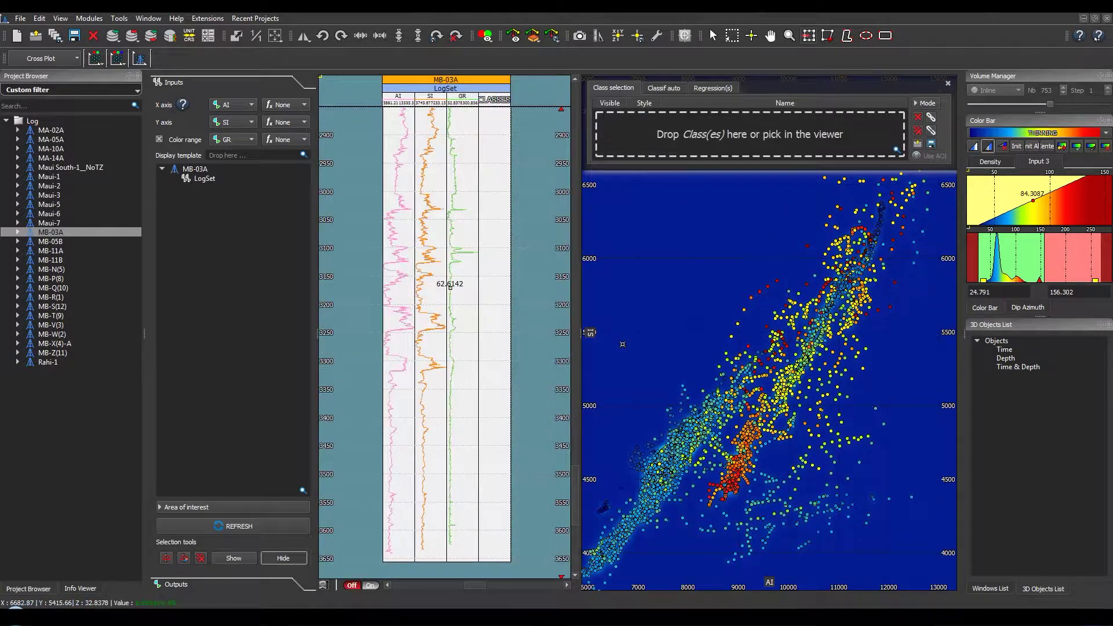
Step: Classify the cross plot with a 3-by-1 self-organizing map into three classes
{"action": "left_click", "coordinate": [664, 90]}
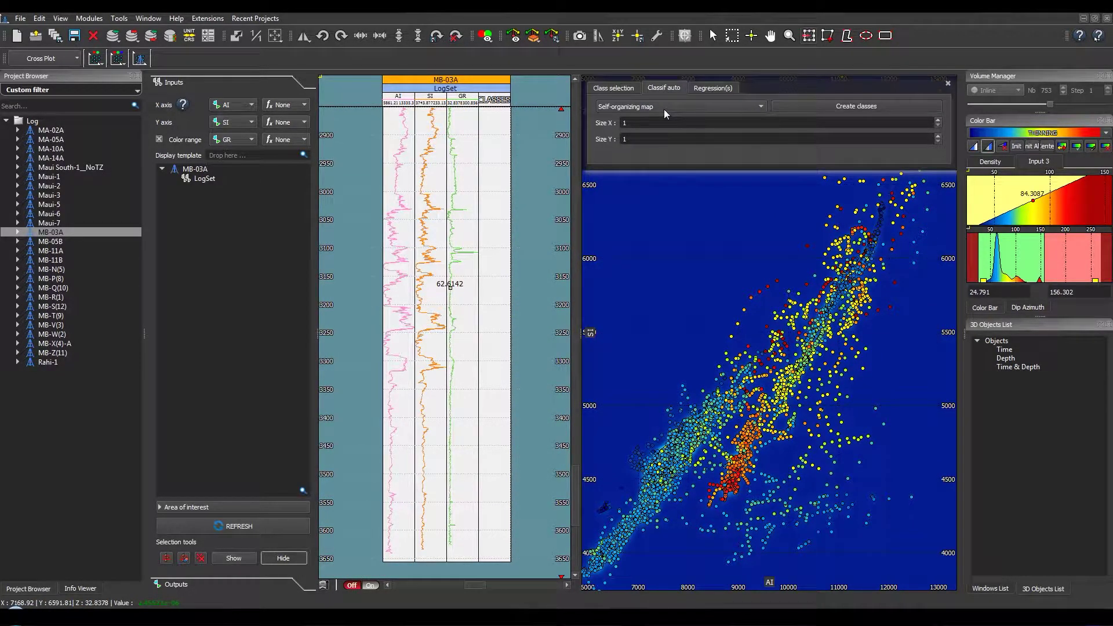
{"action": "left_click", "coordinate": [663, 109]}
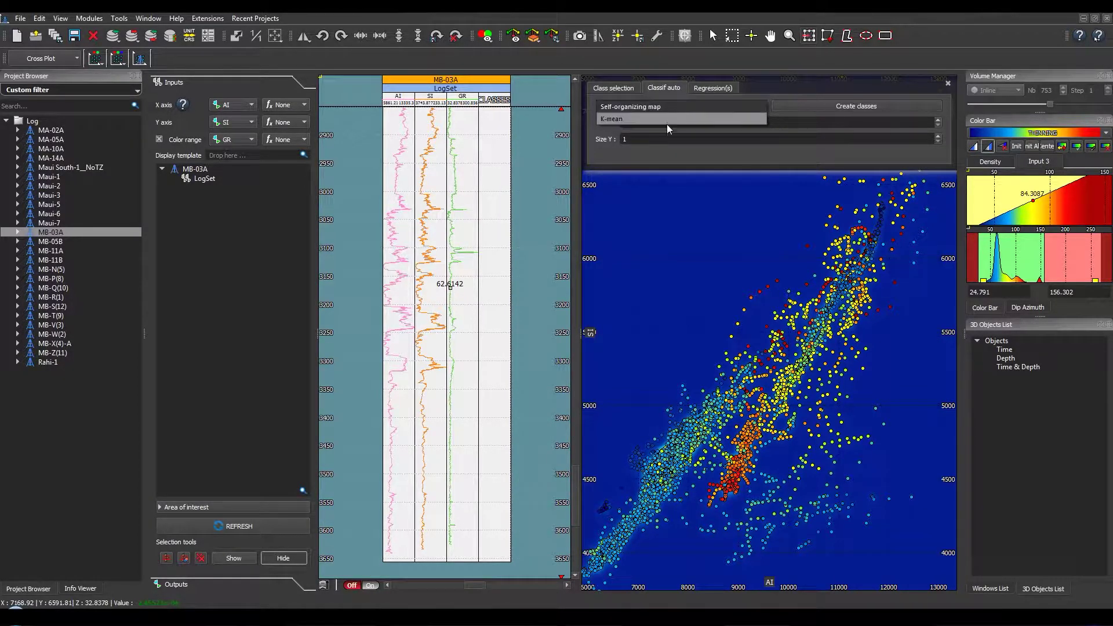
{"action": "left_click", "coordinate": [665, 151]}
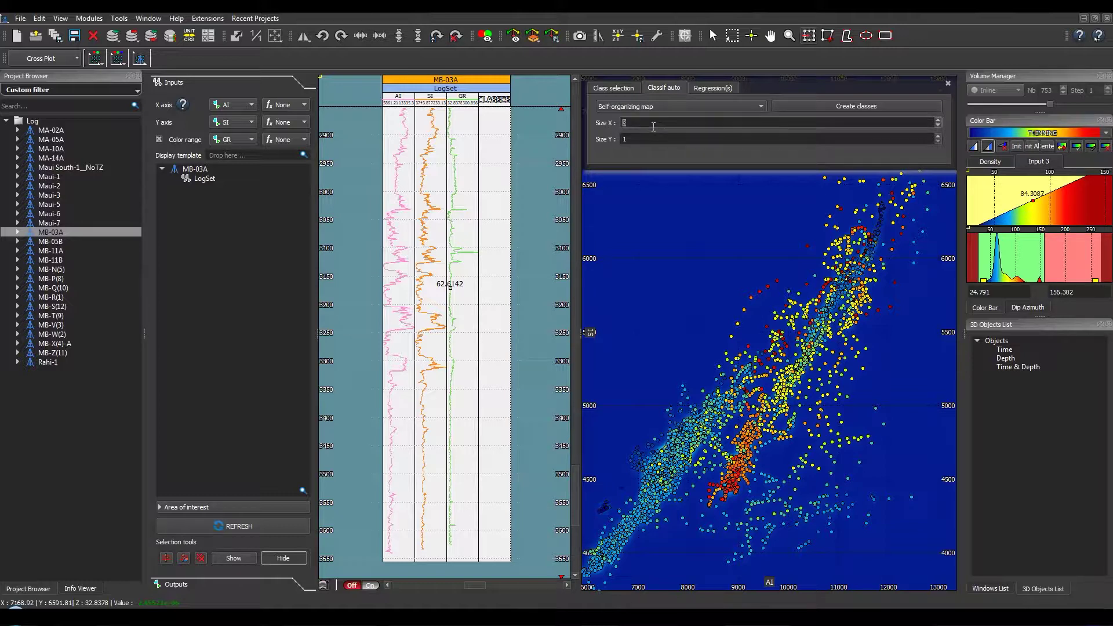
{"action": "key", "text": "Tab"}
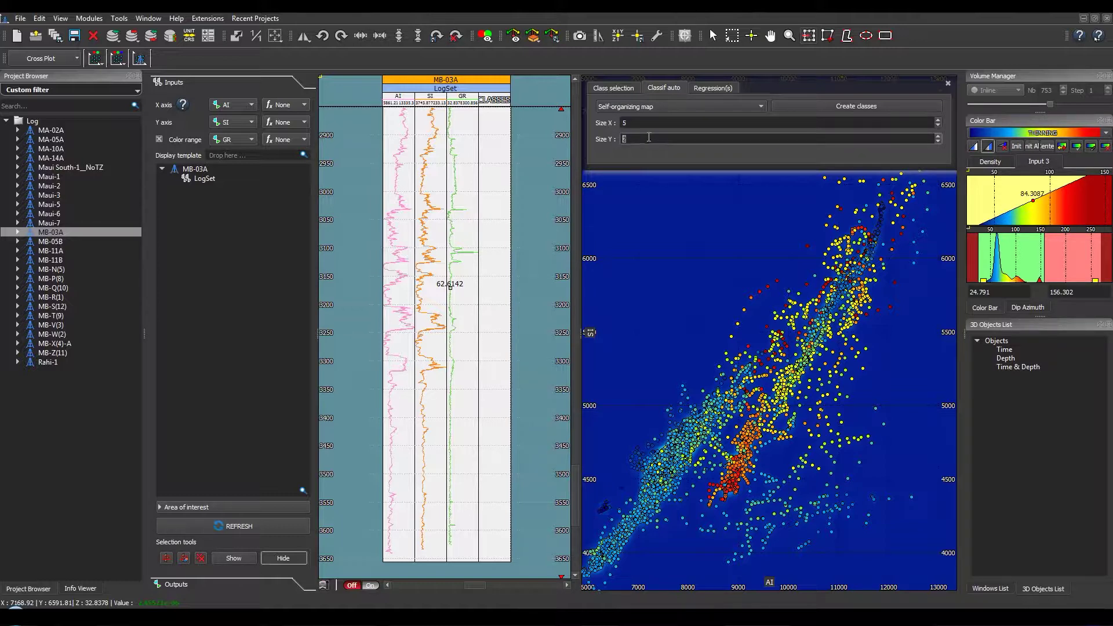
{"action": "left_click", "coordinate": [810, 105]}
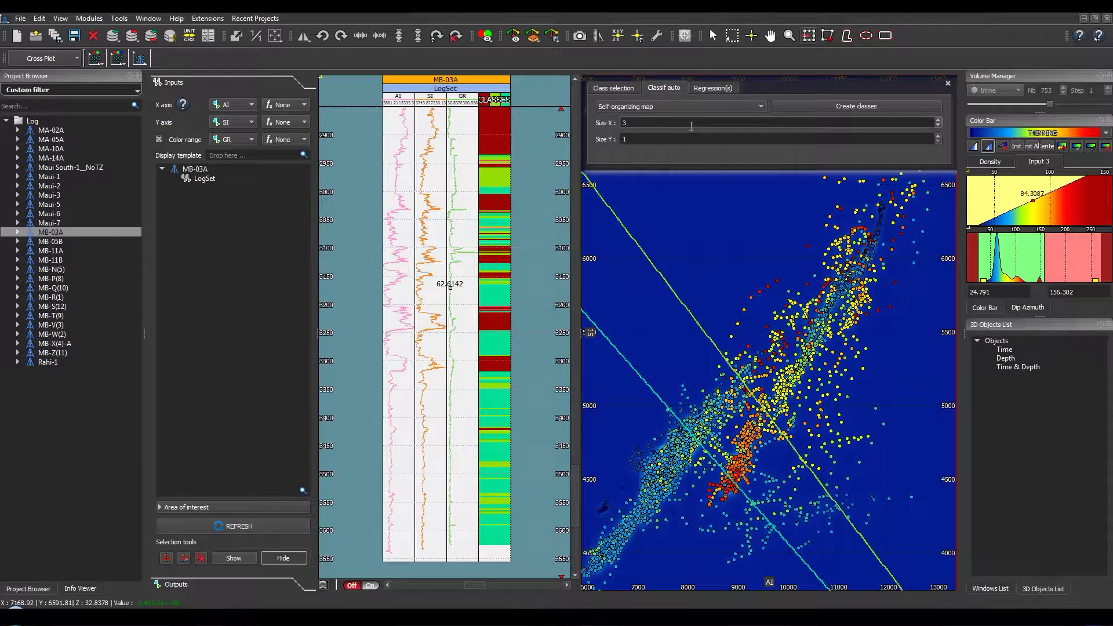
{"action": "left_click", "coordinate": [691, 126]}
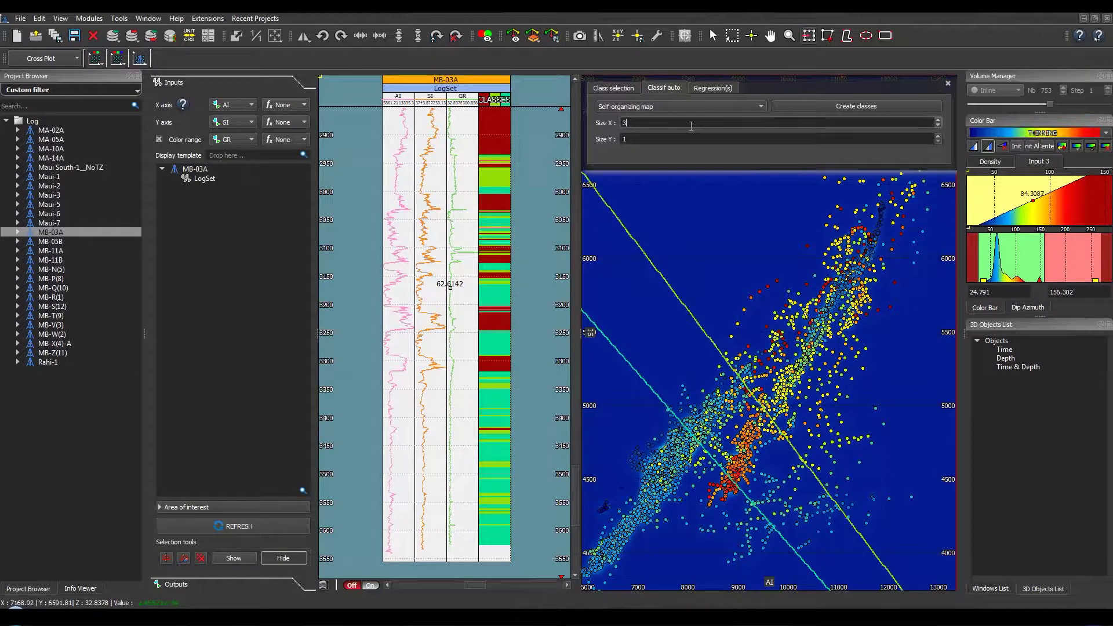